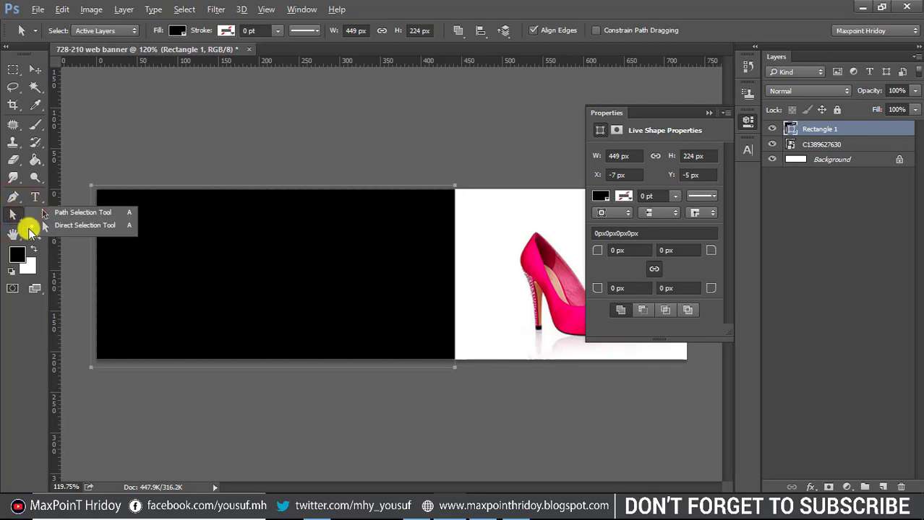
Step: Slant the black rectangle's right edge by moving its upper-right corner outward and its lower-right corner slightly inward
{"action": "left_click", "coordinate": [45, 229]}
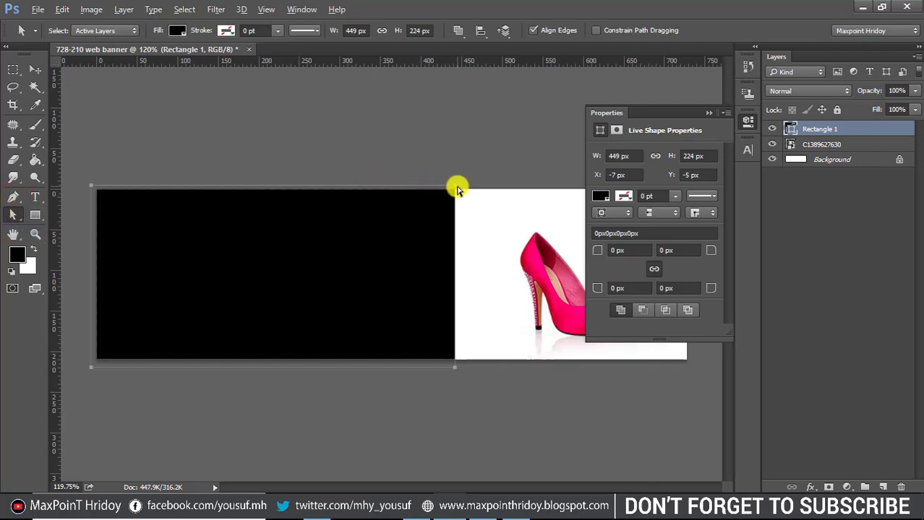
{"action": "left_click_drag", "start_coordinate": [454, 188], "coordinate": [515, 182]}
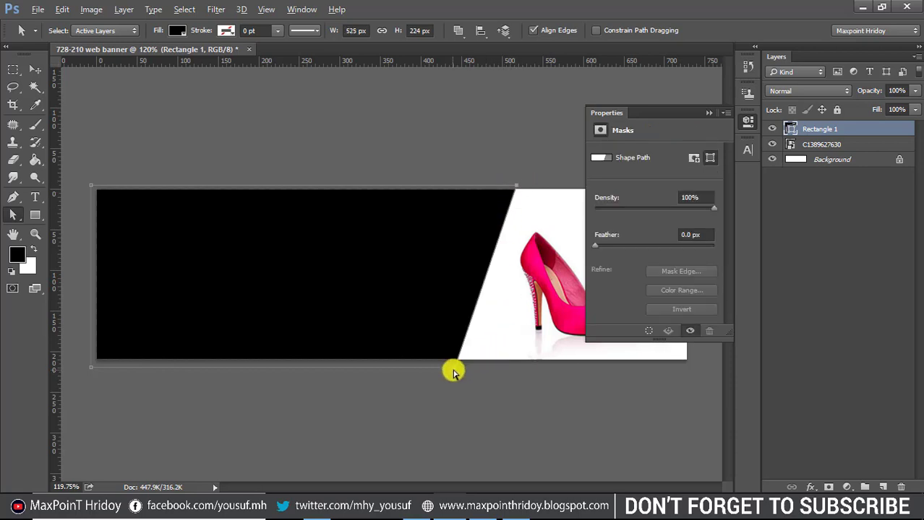
{"action": "left_click_drag", "start_coordinate": [453, 370], "coordinate": [443, 367]}
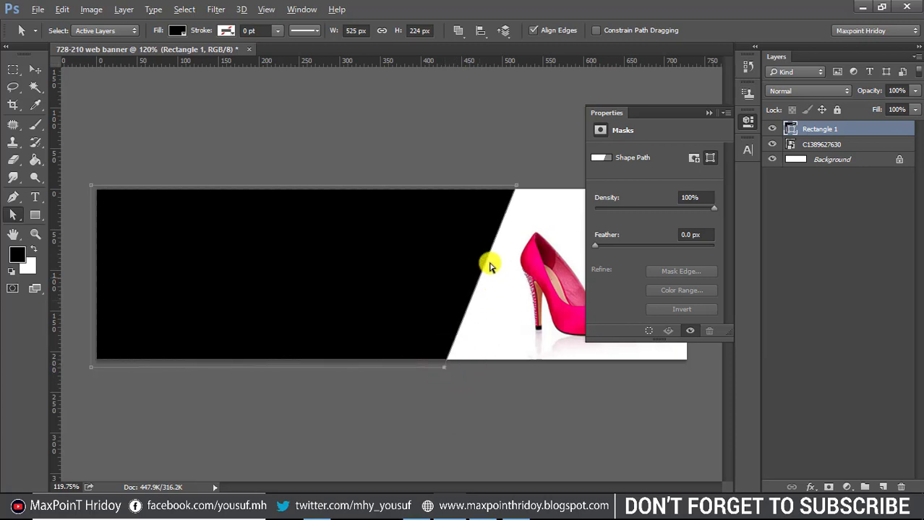
{"action": "left_click", "coordinate": [706, 115]}
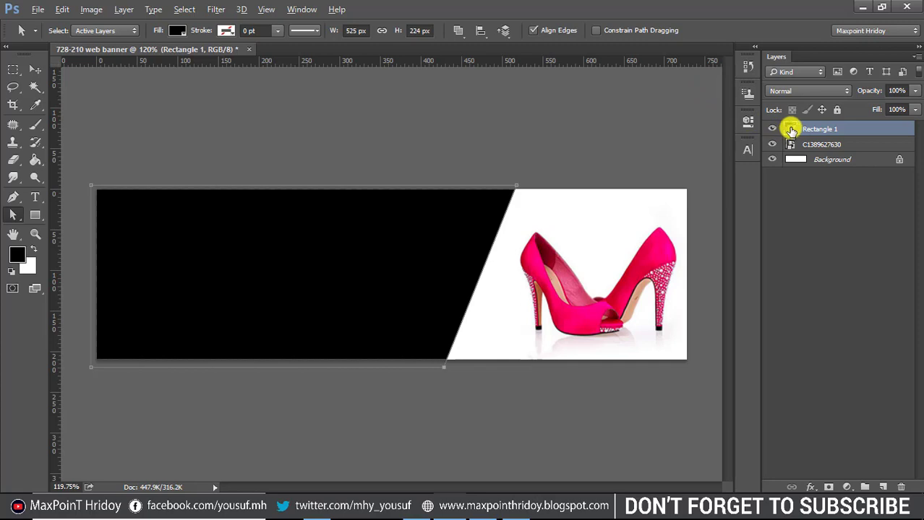
Step: Recolor the slanted rectangle with a pink sampled from the shoe in the photo, and deselect it
{"action": "double_click", "coordinate": [792, 130]}
{"action": "left_click_drag", "start_coordinate": [479, 89], "coordinate": [837, 82]}
{"action": "left_click_drag", "start_coordinate": [552, 308], "coordinate": [562, 315]}
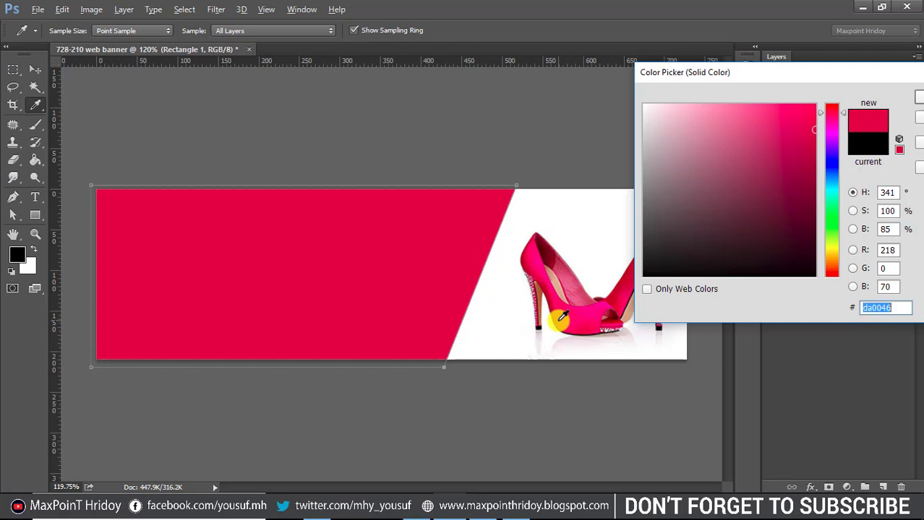
{"action": "key", "text": "Return"}
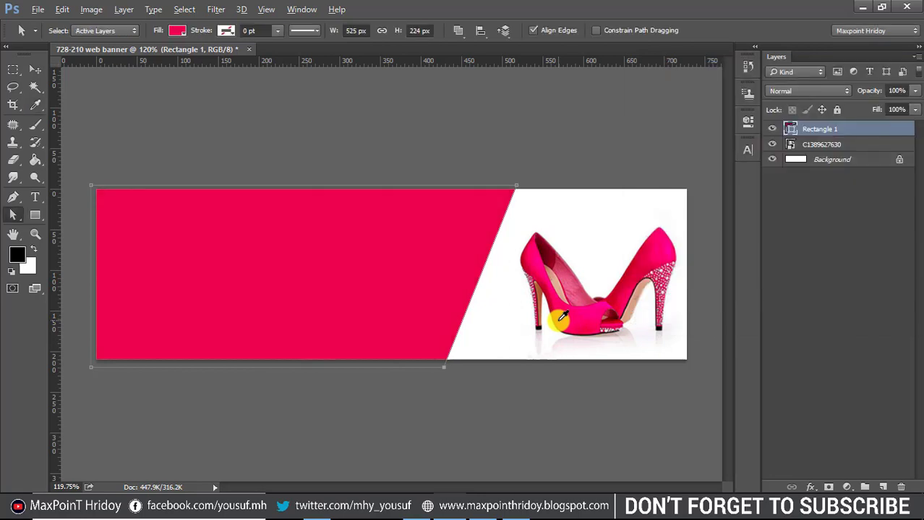
{"action": "left_click", "coordinate": [35, 69]}
{"action": "left_click", "coordinate": [133, 110]}
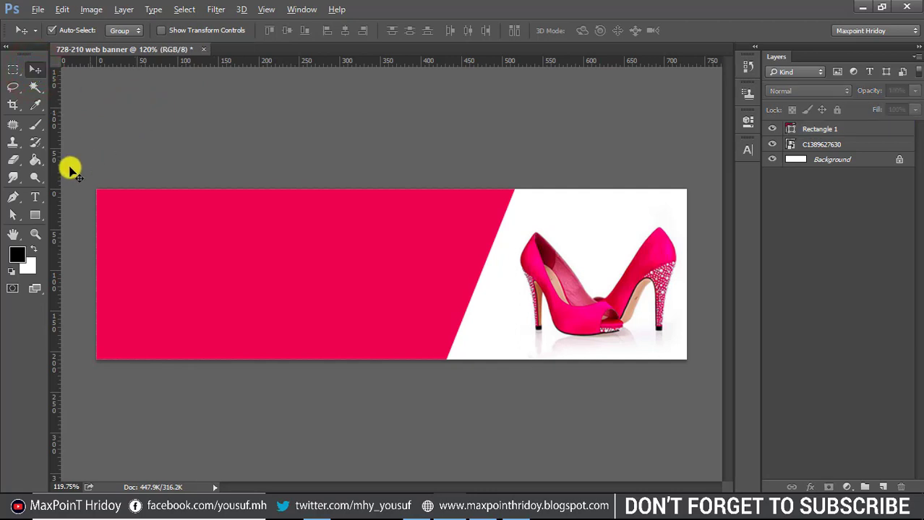
Step: Add the text "best heels" on the pink shape and set it in all caps
{"action": "left_click", "coordinate": [34, 202]}
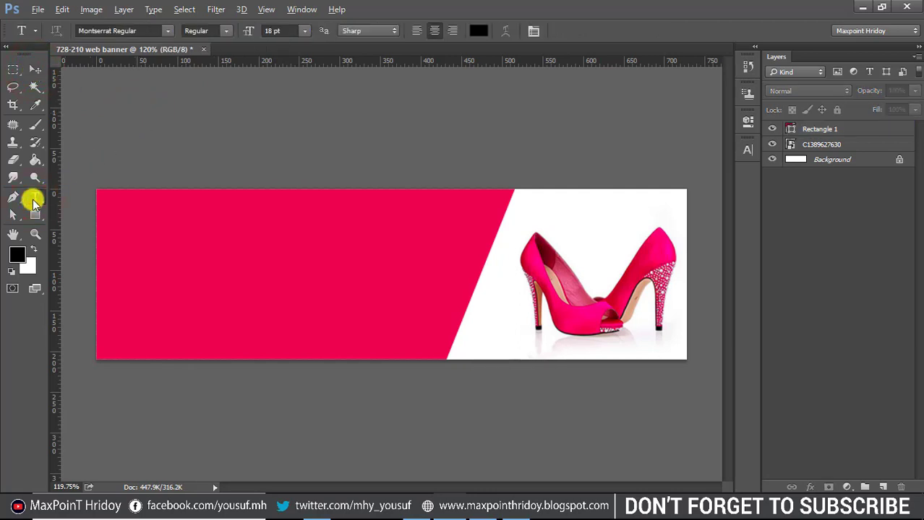
{"action": "left_click", "coordinate": [176, 253]}
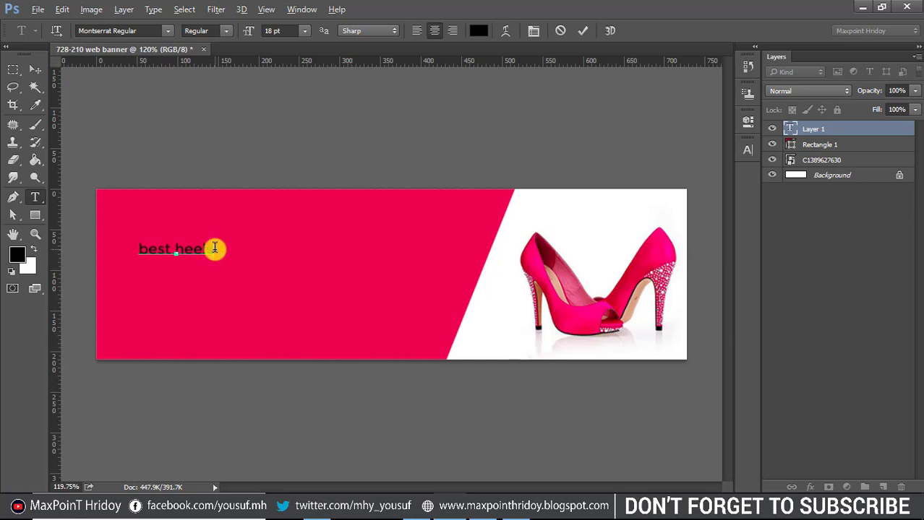
{"action": "left_click_drag", "start_coordinate": [215, 249], "coordinate": [114, 251]}
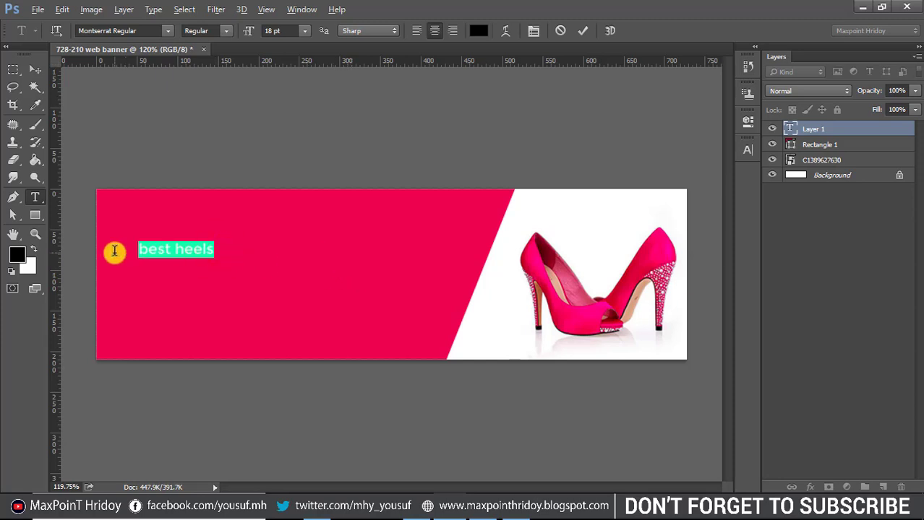
{"action": "left_click", "coordinate": [748, 150]}
{"action": "left_click", "coordinate": [643, 250]}
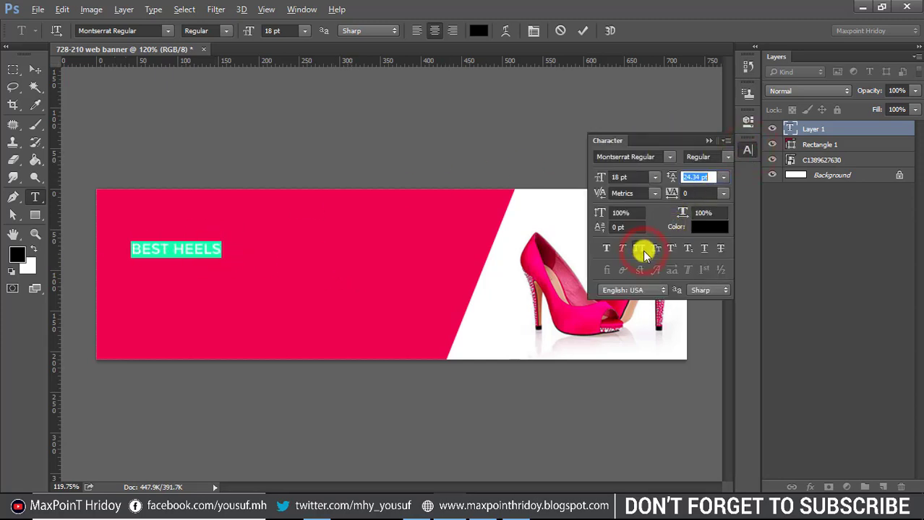
Step: Set the BEST HEELS heading in Montserrat Bold at 50 pt
{"action": "left_click", "coordinate": [627, 157]}
{"action": "key", "text": "Down"}
{"action": "key", "text": "Down"}
{"action": "key", "text": "Down"}
{"action": "key", "text": "Down"}
{"action": "key", "text": "Down"}
{"action": "key", "text": "Down"}
{"action": "key", "text": "Down"}
{"action": "key", "text": "Down"}
{"action": "key", "text": "Down"}
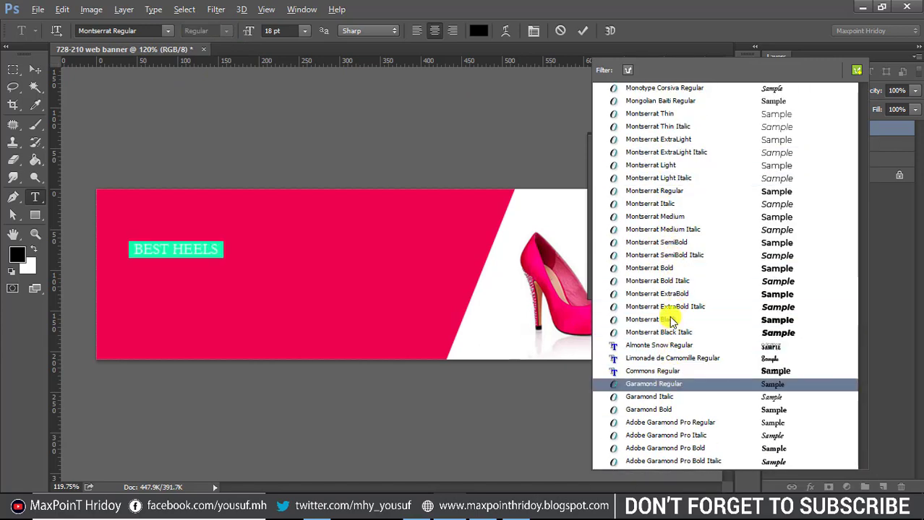
{"action": "left_click", "coordinate": [671, 269]}
{"action": "left_click", "coordinate": [630, 177]}
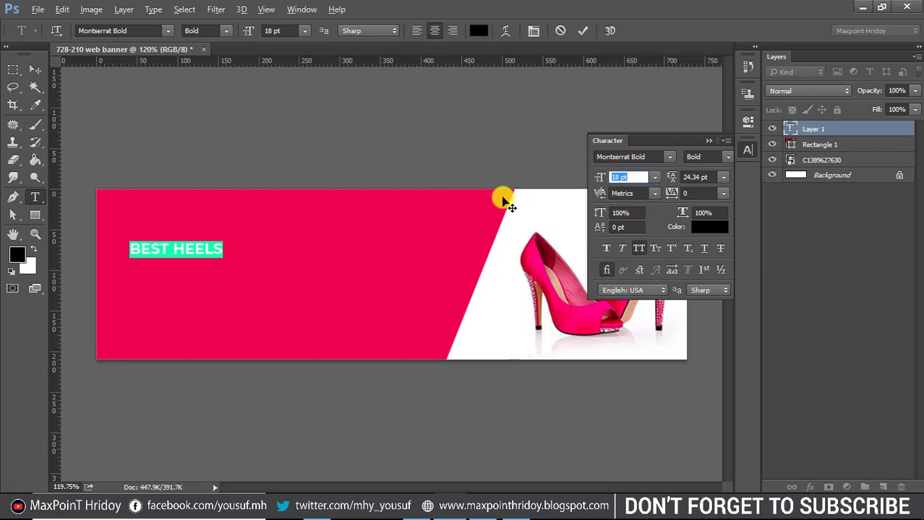
{"action": "type", "text": "50"}
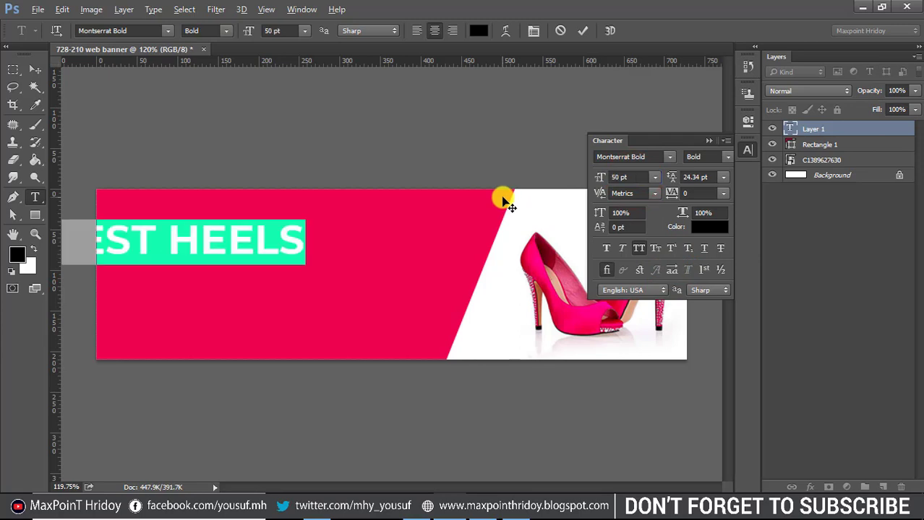
Step: Move the BEST HEELS heading fully inside the upper part of the pink shape and color it white
{"action": "left_click", "coordinate": [35, 70]}
{"action": "left_click", "coordinate": [216, 244]}
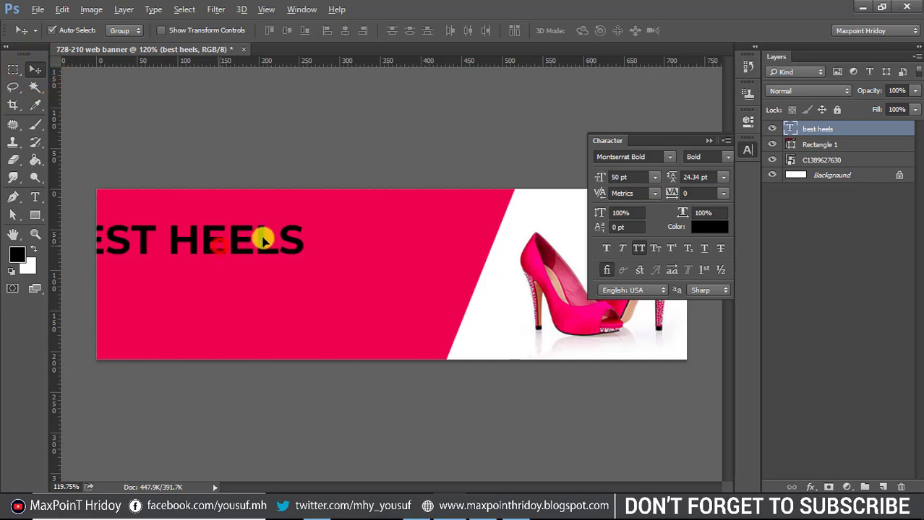
{"action": "left_click_drag", "start_coordinate": [263, 241], "coordinate": [315, 227]}
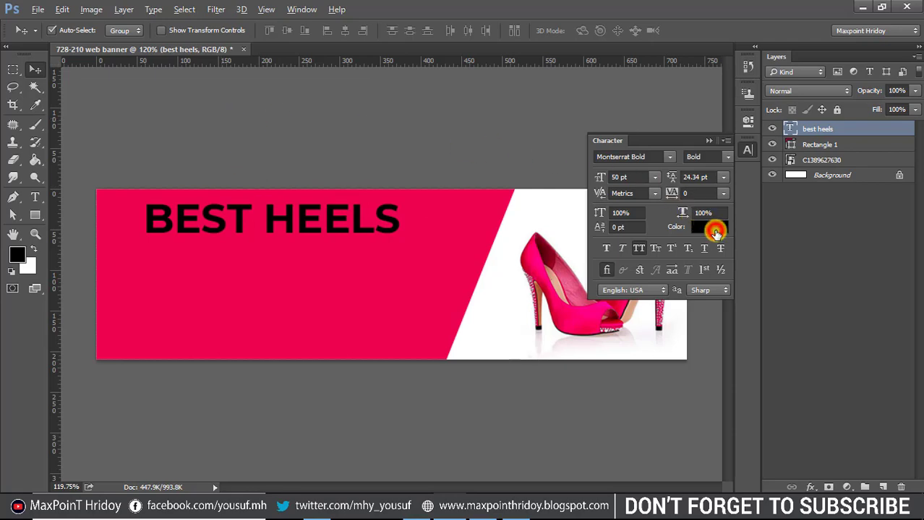
{"action": "left_click", "coordinate": [713, 228]}
{"action": "left_click_drag", "start_coordinate": [354, 141], "coordinate": [258, 113]}
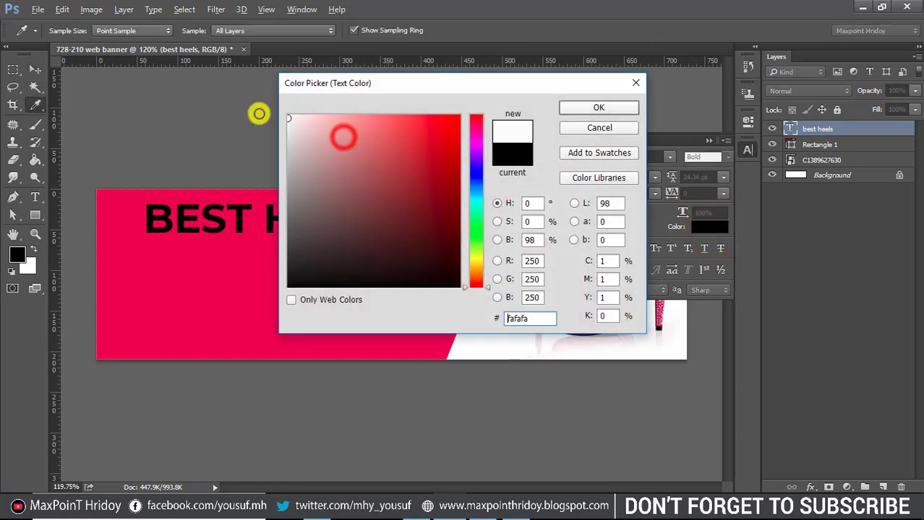
{"action": "left_click", "coordinate": [582, 108]}
Step: Shift the BEST HEELS heading slightly left and nudge it up toward the banner's top edge
{"action": "left_click_drag", "start_coordinate": [340, 219], "coordinate": [321, 222]}
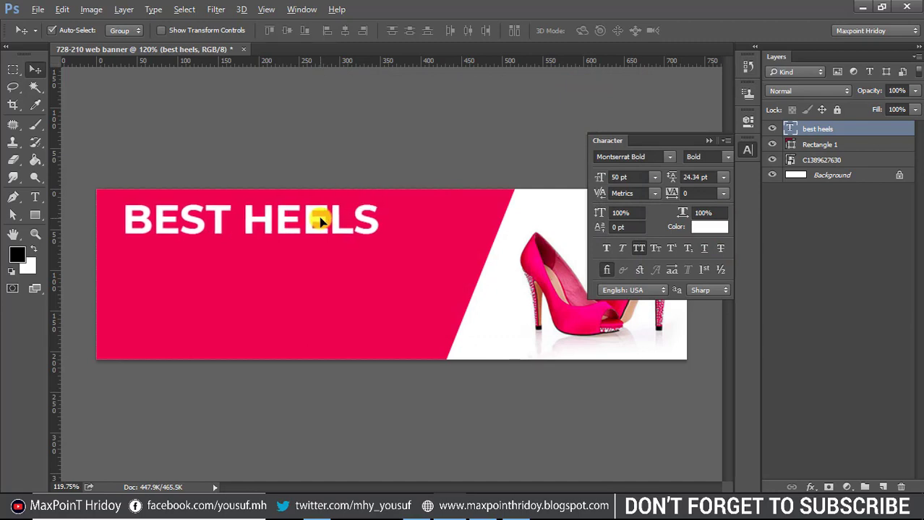
{"action": "key", "text": "Up"}
{"action": "key", "text": "Up"}
{"action": "key", "text": "Up"}
{"action": "key", "text": "Up"}
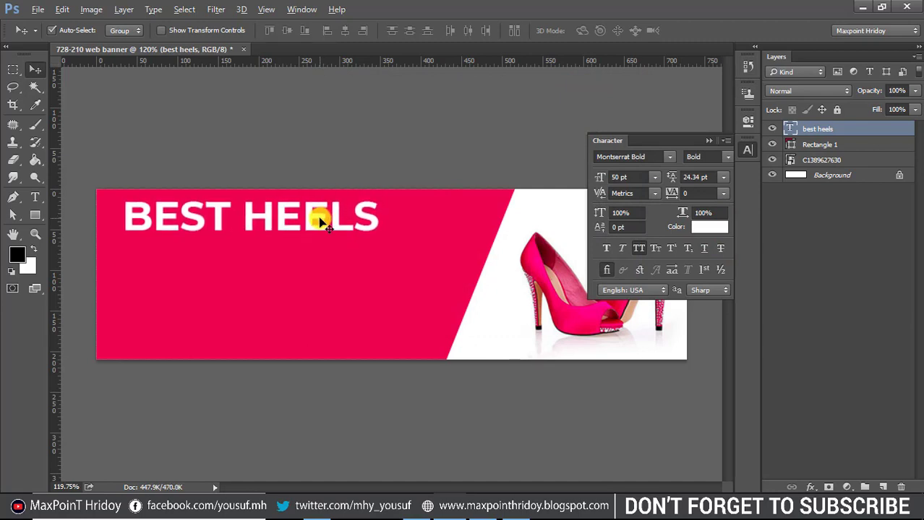
{"action": "left_click", "coordinate": [707, 144]}
Step: Create a paragraph text box as wide as the heading just below it and fill it with Lorem Ipsum
{"action": "left_click", "coordinate": [36, 198]}
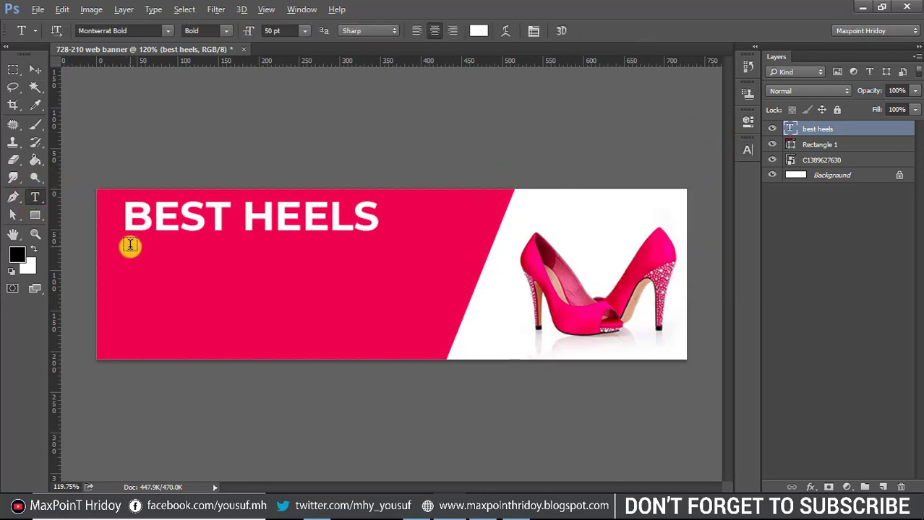
{"action": "left_click_drag", "start_coordinate": [129, 249], "coordinate": [378, 291]}
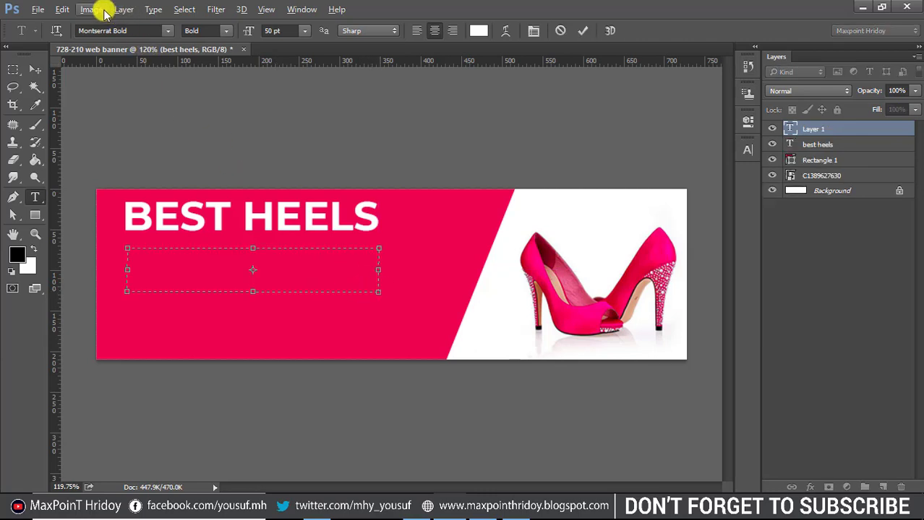
{"action": "left_click", "coordinate": [152, 10]}
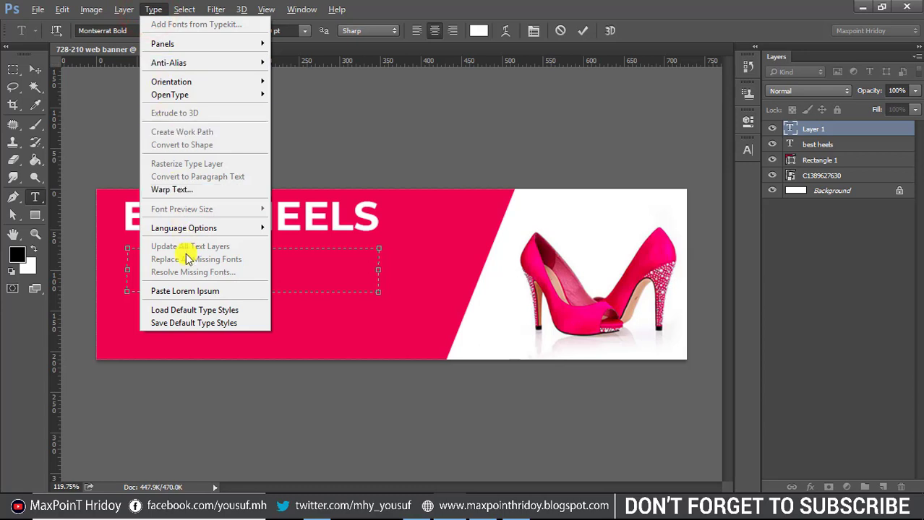
{"action": "left_click", "coordinate": [198, 290]}
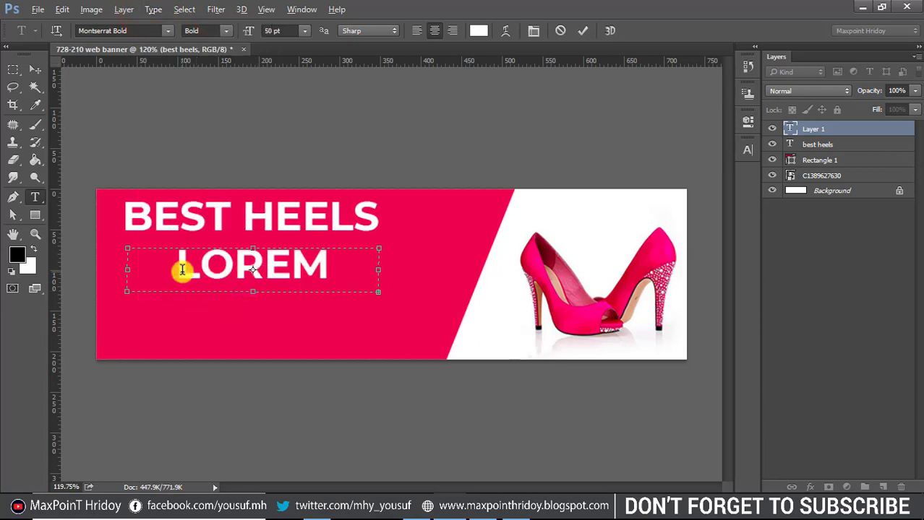
Step: Set all the Lorem Ipsum text to 18 pt and turn off its all caps formatting
{"action": "left_click_drag", "start_coordinate": [179, 265], "coordinate": [254, 281]}
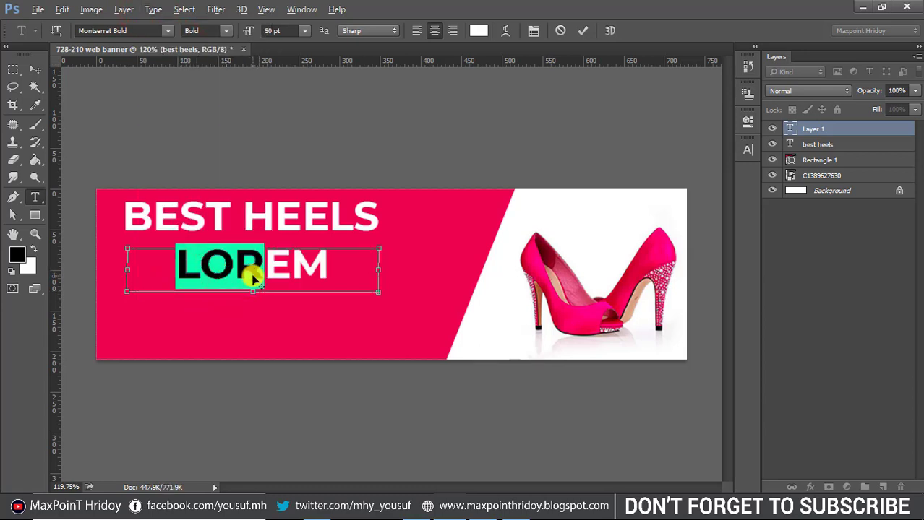
{"action": "double_click", "coordinate": [254, 280]}
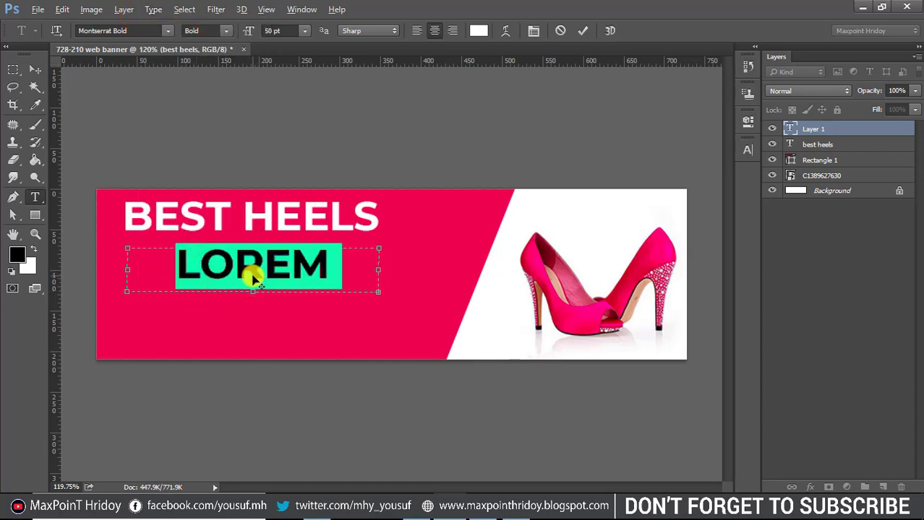
{"action": "left_click", "coordinate": [746, 150]}
{"action": "left_click", "coordinate": [633, 176]}
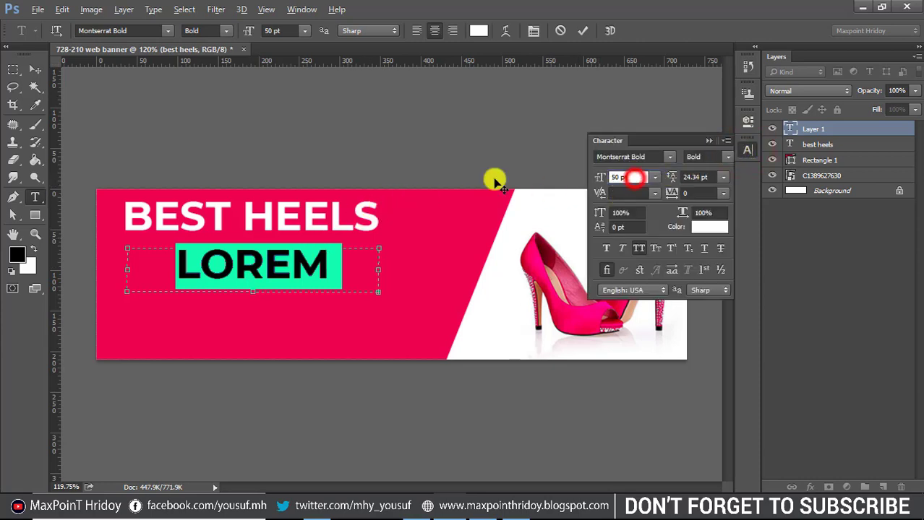
{"action": "type", "text": "18"}
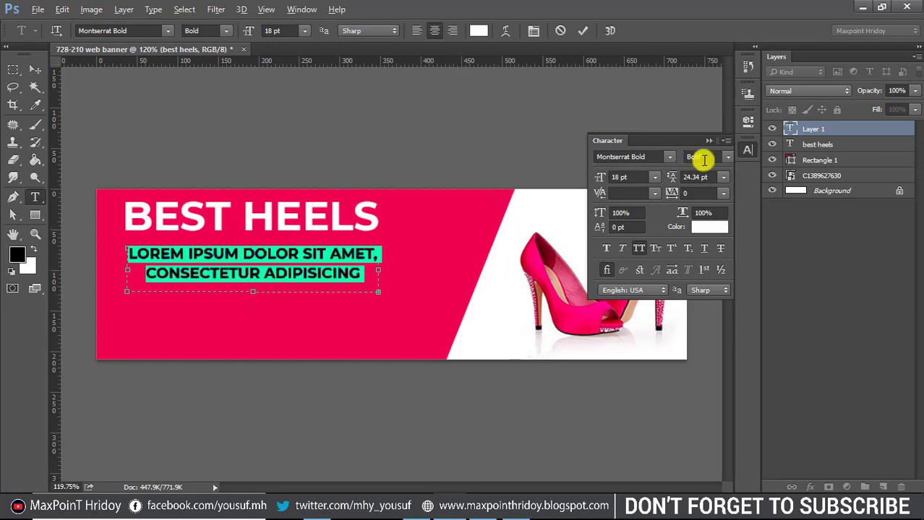
{"action": "left_click", "coordinate": [639, 249]}
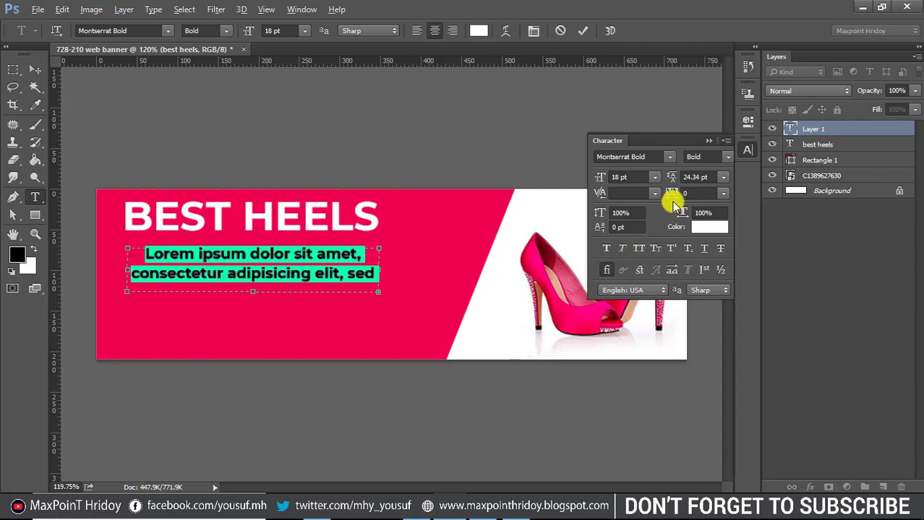
Step: Set the Lorem Ipsum paragraph's leading to 23.34 pt and its font size to 20 pt
{"action": "left_click", "coordinate": [699, 176]}
{"action": "key", "text": "Down"}
{"action": "key", "text": "Down"}
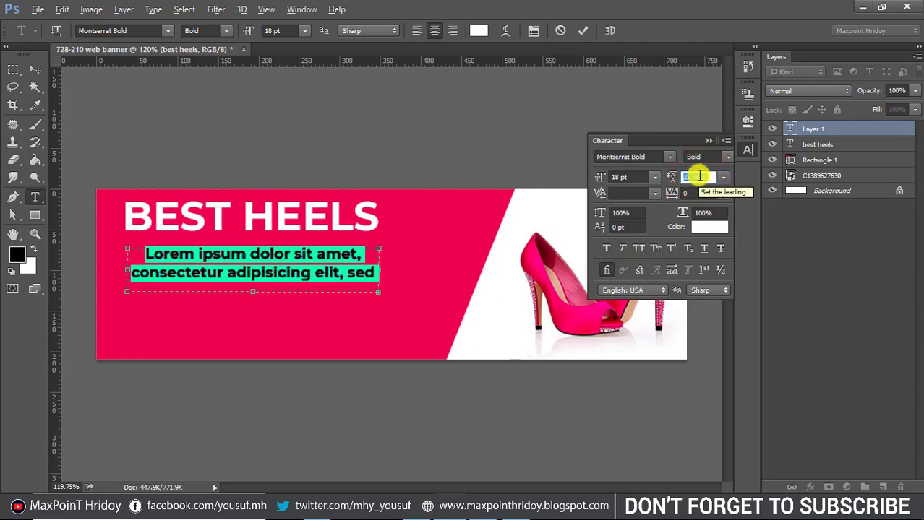
{"action": "left_click", "coordinate": [638, 177]}
{"action": "key", "text": "Down"}
{"action": "key", "text": "Down"}
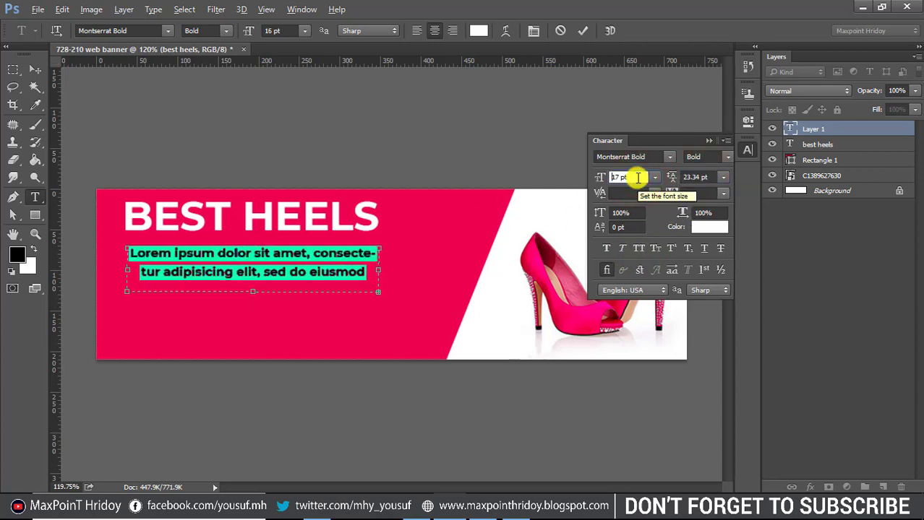
{"action": "key", "text": "Up"}
{"action": "key", "text": "Up"}
{"action": "key", "text": "Up"}
{"action": "key", "text": "Up"}
{"action": "key", "text": "Up"}
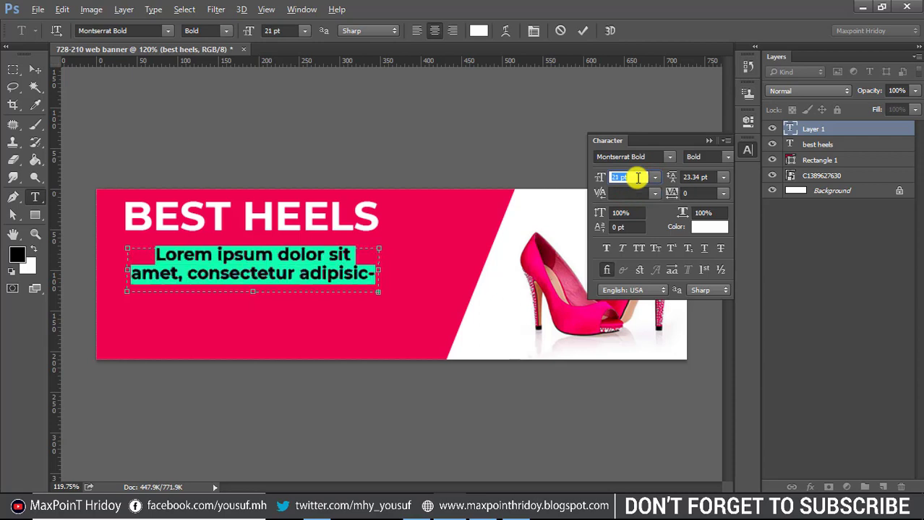
{"action": "key", "text": "Down"}
Step: Move the Lorem Ipsum paragraph slightly closer to the heading and scale it up a little to match the heading's width
{"action": "left_click", "coordinate": [34, 70]}
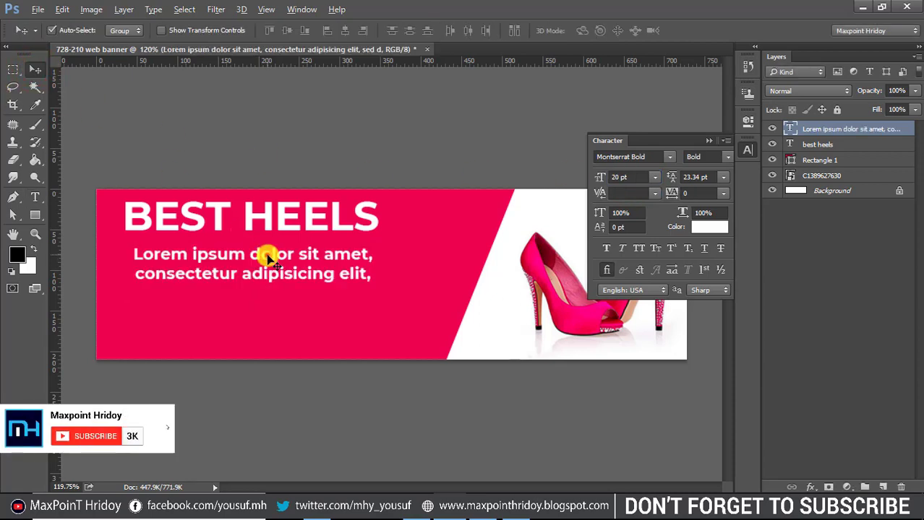
{"action": "left_click_drag", "start_coordinate": [266, 257], "coordinate": [264, 248]}
{"action": "key", "text": "ctrl+t"}
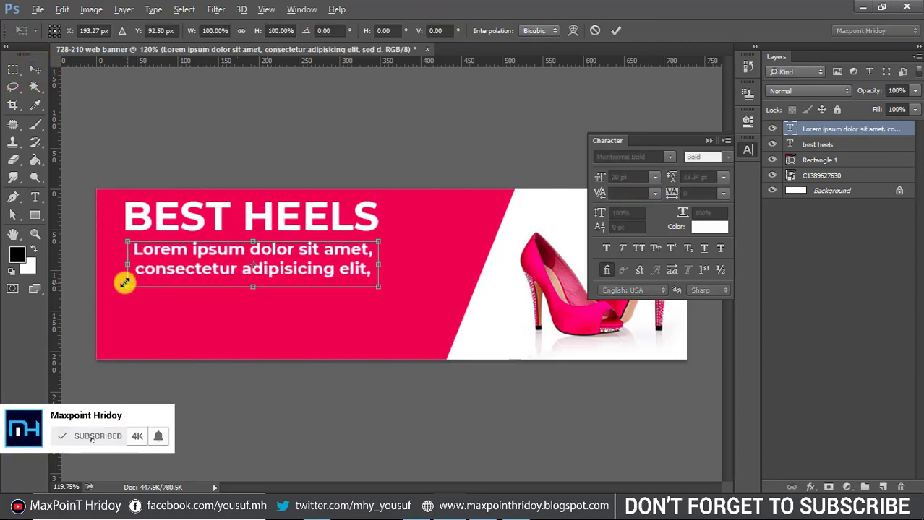
{"action": "left_click_drag", "start_coordinate": [120, 282], "coordinate": [118, 293]}
{"action": "key", "text": "Return"}
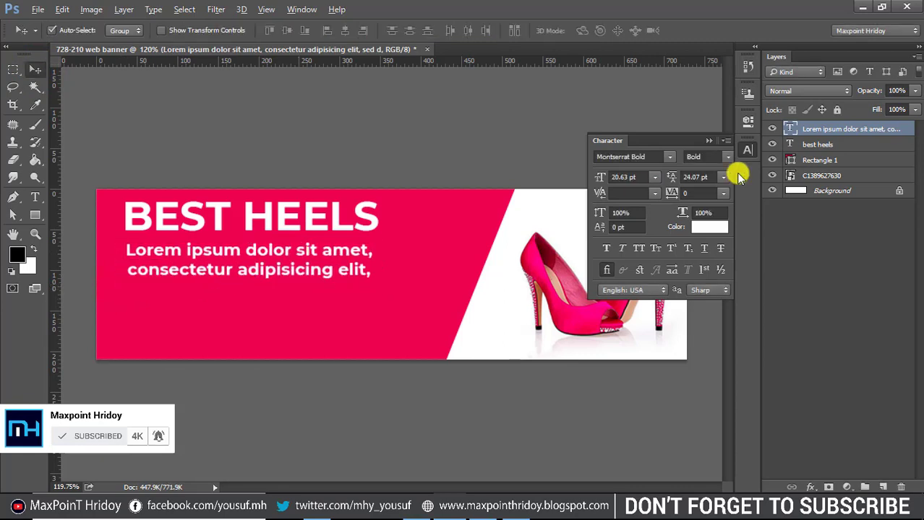
Step: Delete the comma after "amet" at the end of the Lorem Ipsum paragraph's first line
{"action": "key", "text": "t"}
{"action": "left_click", "coordinate": [379, 256]}
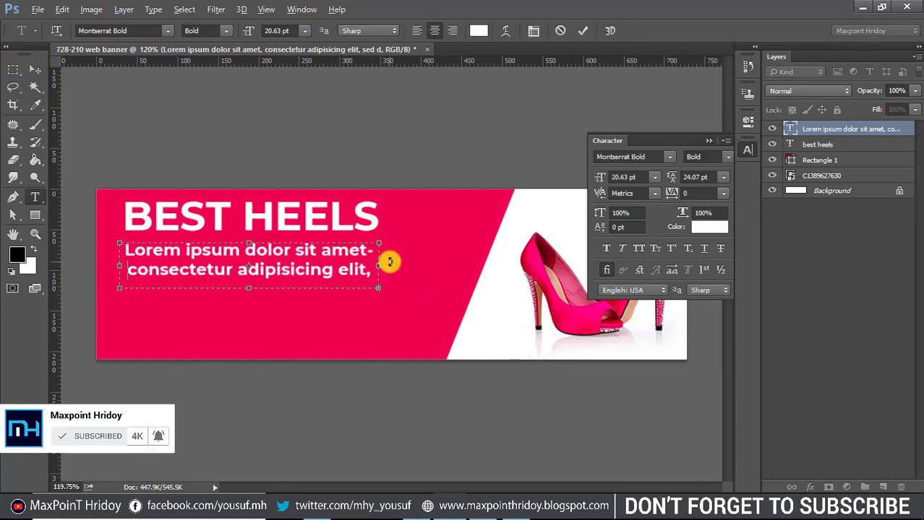
{"action": "key", "text": "BackSpace"}
{"action": "type", "text": "t,"}
{"action": "key", "text": "shift+Left"}
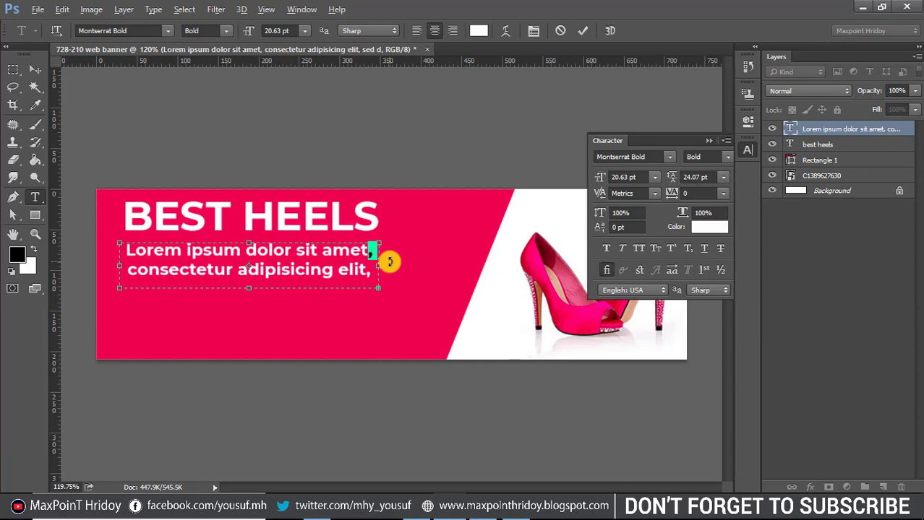
{"action": "key", "text": "BackSpace"}
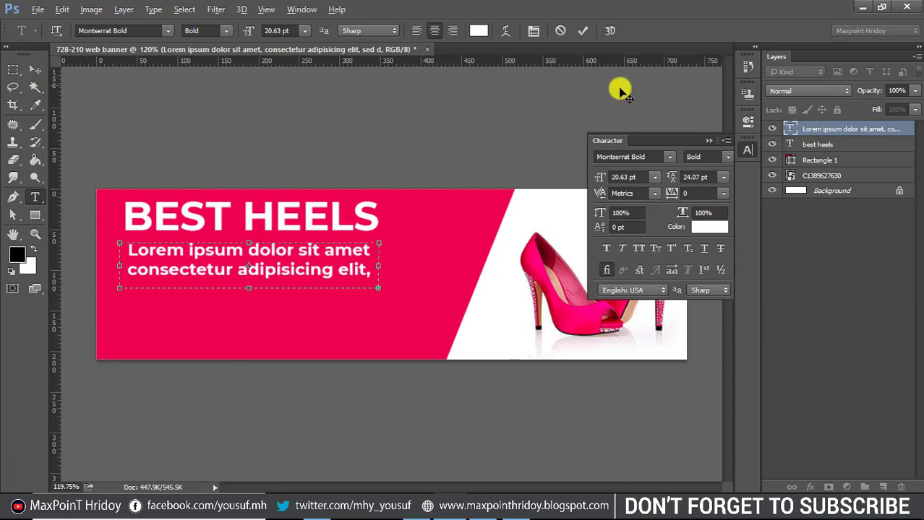
Step: Change the font style of the whole Lorem Ipsum paragraph to Montserrat Regular
{"action": "key", "text": "ctrl+a"}
{"action": "left_click", "coordinate": [728, 157]}
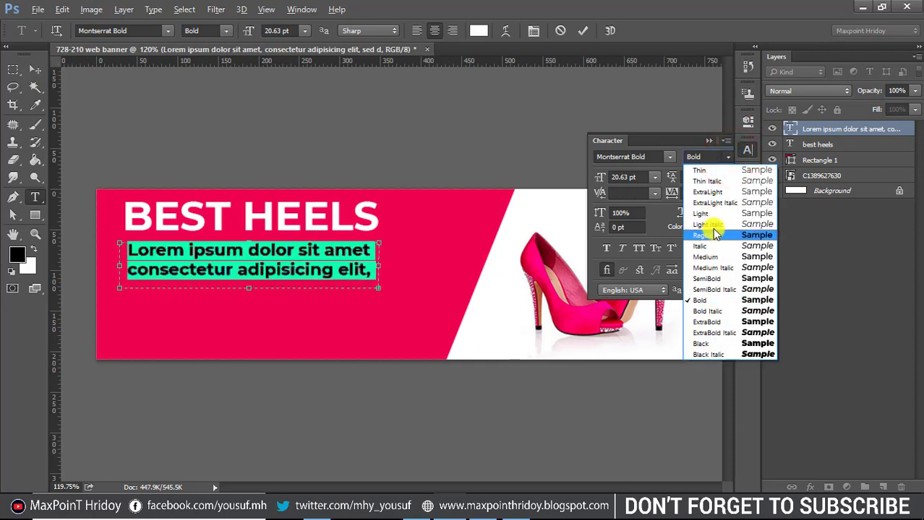
{"action": "left_click", "coordinate": [715, 239]}
{"action": "left_click", "coordinate": [35, 70]}
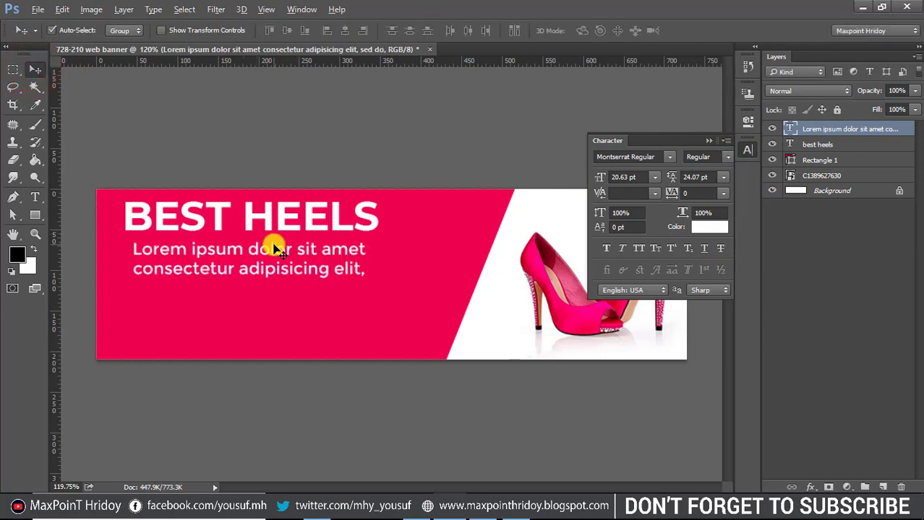
Step: Remove the comma and space between "elit" and "sed" so the paragraph's second line ends with "elitsed"
{"action": "key", "text": "t"}
{"action": "left_click", "coordinate": [367, 275]}
{"action": "key", "text": "BackSpace"}
{"action": "type", "text": "sed"}
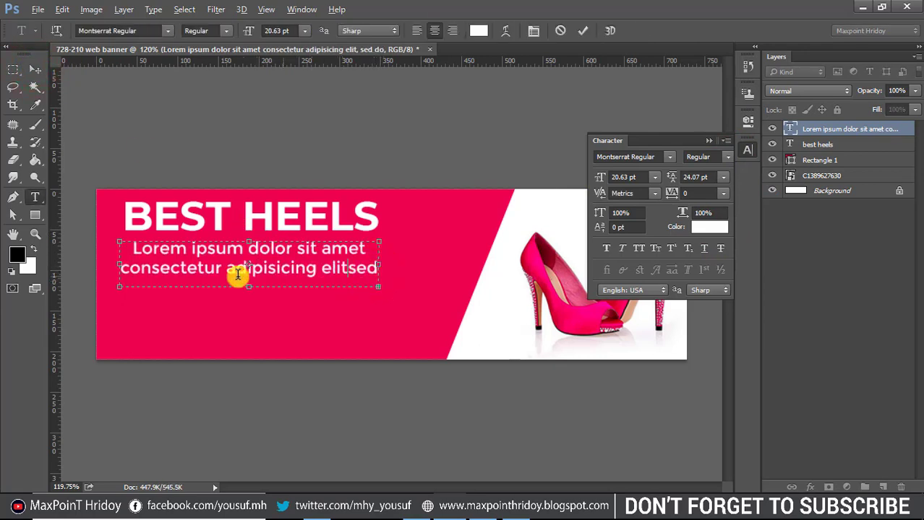
{"action": "left_click", "coordinate": [34, 70]}
Step: Scale the Lorem Ipsum paragraph down slightly, to about 19.8 pt text, so it is a little narrower than the heading
{"action": "key", "text": "ctrl+t"}
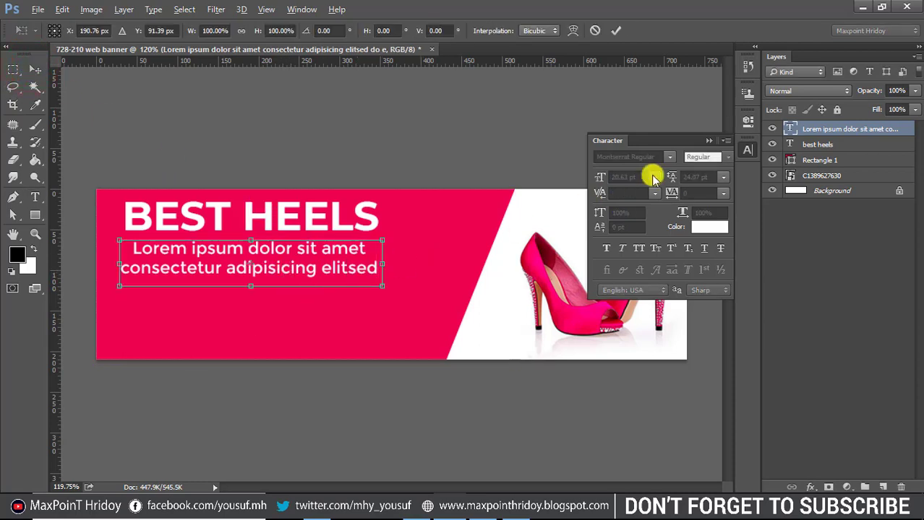
{"action": "left_click_drag", "start_coordinate": [383, 290], "coordinate": [377, 284]}
{"action": "key", "text": "Return"}
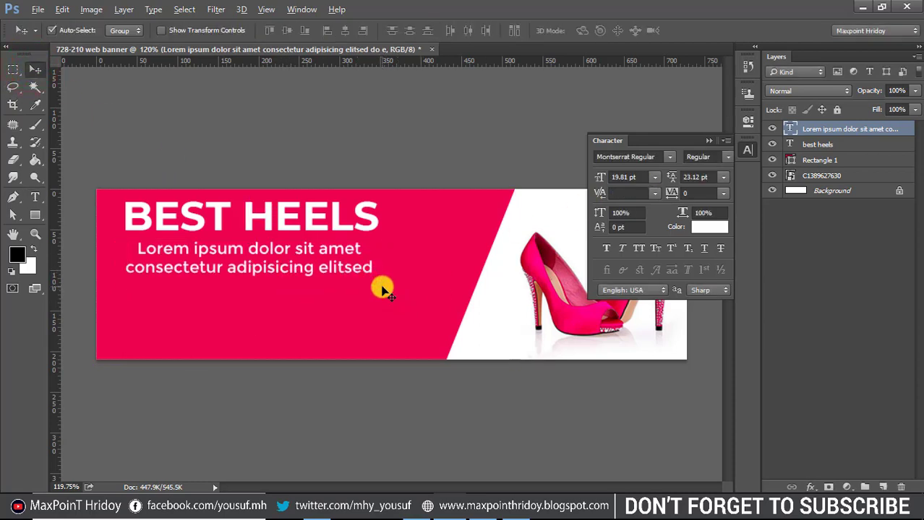
{"action": "left_click", "coordinate": [709, 140]}
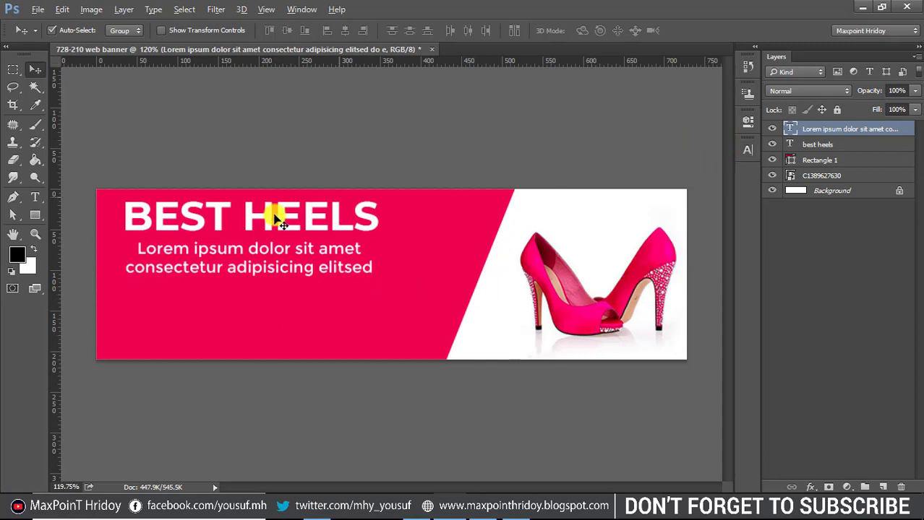
Step: Draw a rectangle of about 145 × 39 px below the paragraph at the banner's lower edge and round all its corners with a 30 px radius
{"action": "left_click", "coordinate": [36, 214]}
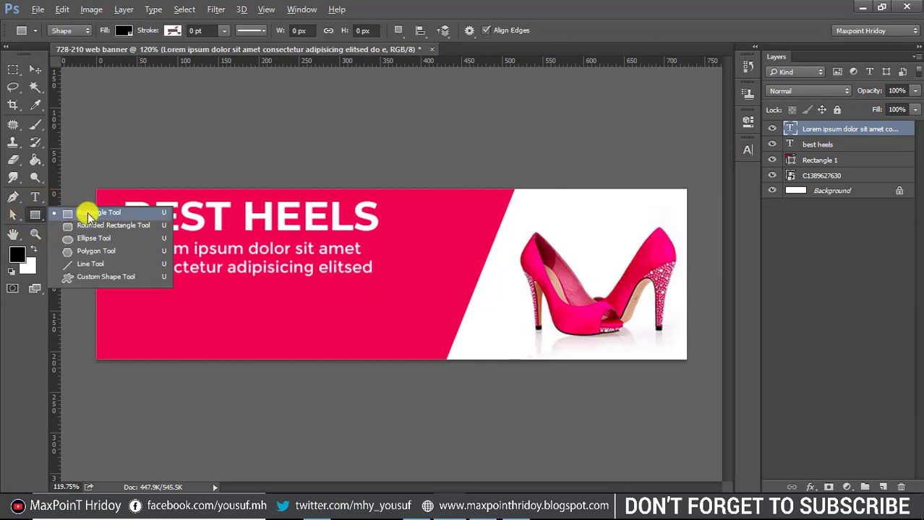
{"action": "left_click", "coordinate": [88, 213]}
{"action": "left_click_drag", "start_coordinate": [196, 329], "coordinate": [298, 358]}
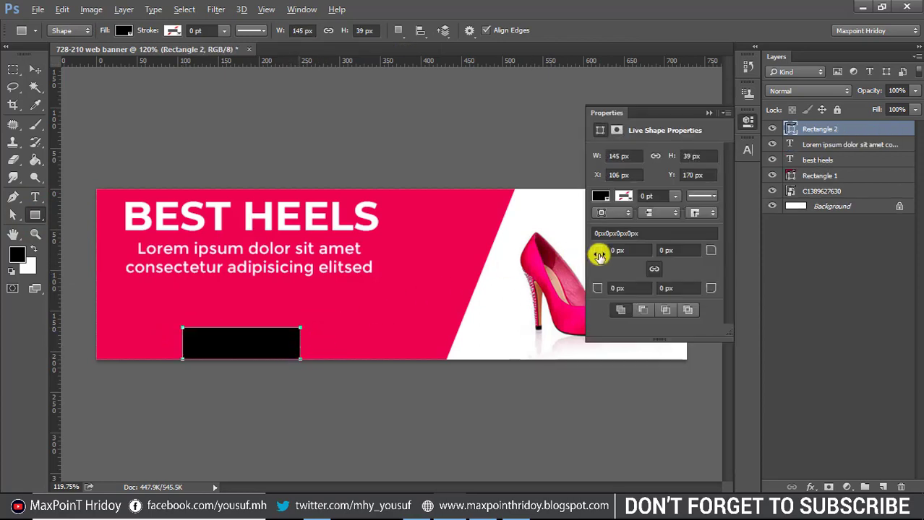
{"action": "left_click", "coordinate": [634, 252]}
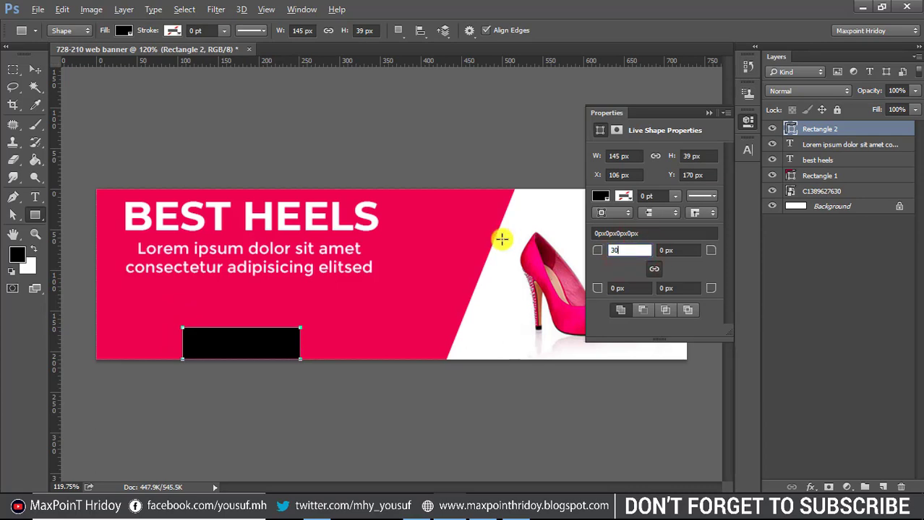
{"action": "type", "text": "30"}
{"action": "key", "text": "Return"}
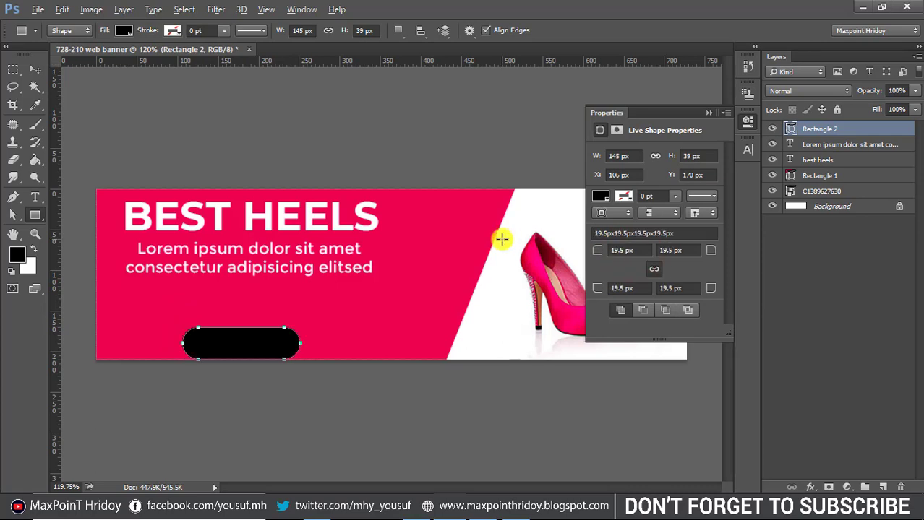
Step: Fill the rounded rectangle with white (ffffff) and move it slightly up from the banner's lower edge
{"action": "double_click", "coordinate": [793, 130]}
{"action": "left_click_drag", "start_coordinate": [372, 149], "coordinate": [258, 111]}
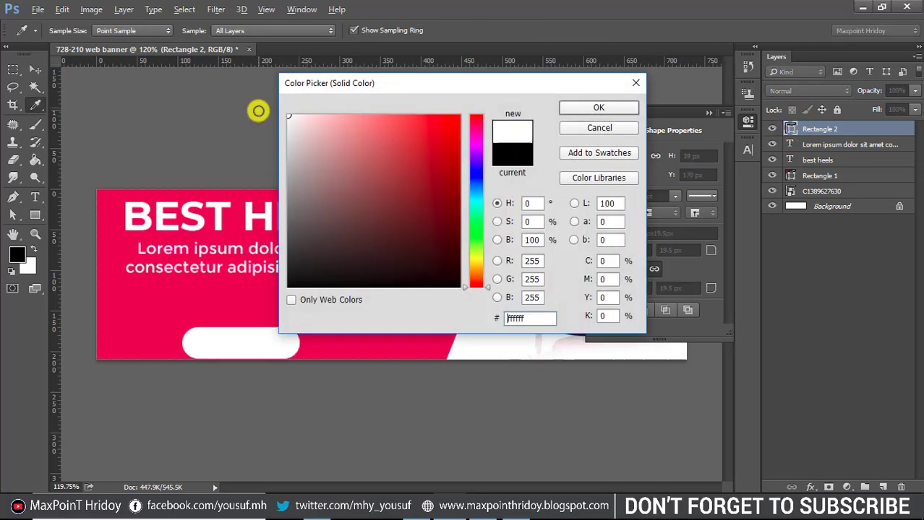
{"action": "left_click", "coordinate": [591, 106]}
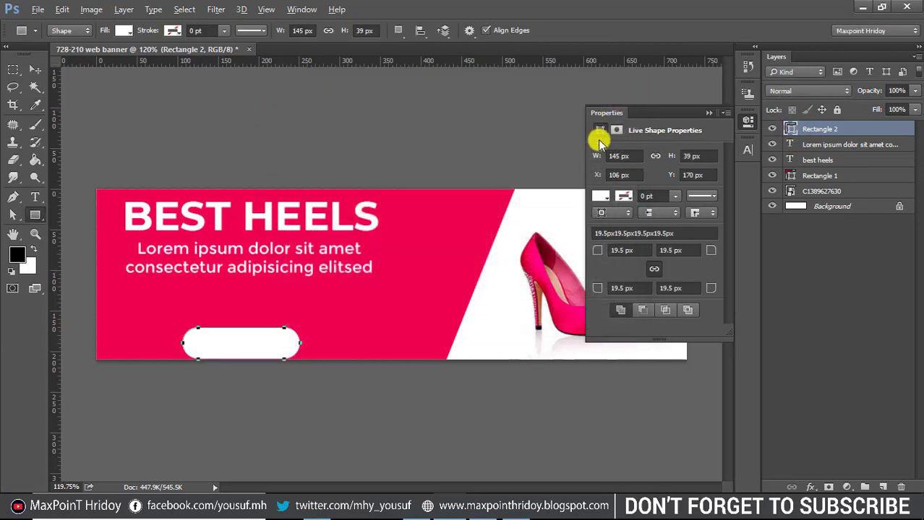
{"action": "left_click", "coordinate": [709, 115]}
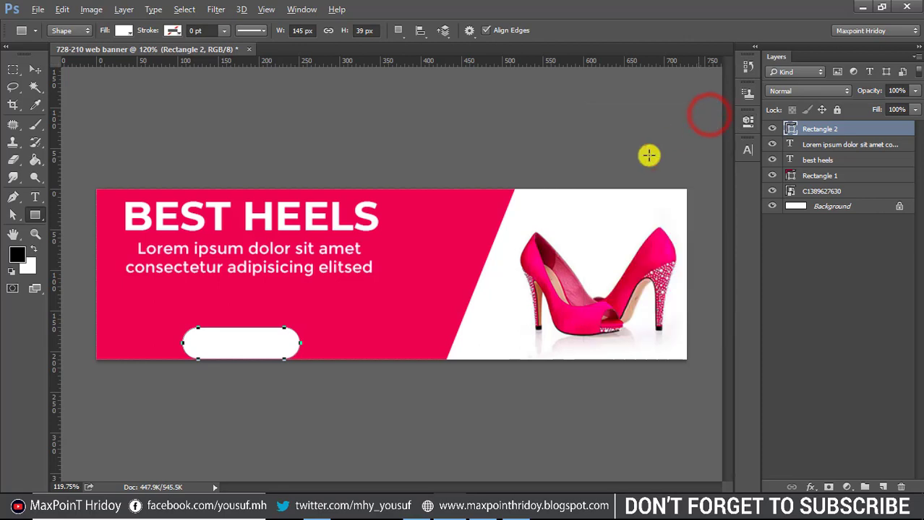
{"action": "key", "text": "v"}
{"action": "left_click_drag", "start_coordinate": [262, 344], "coordinate": [258, 330]}
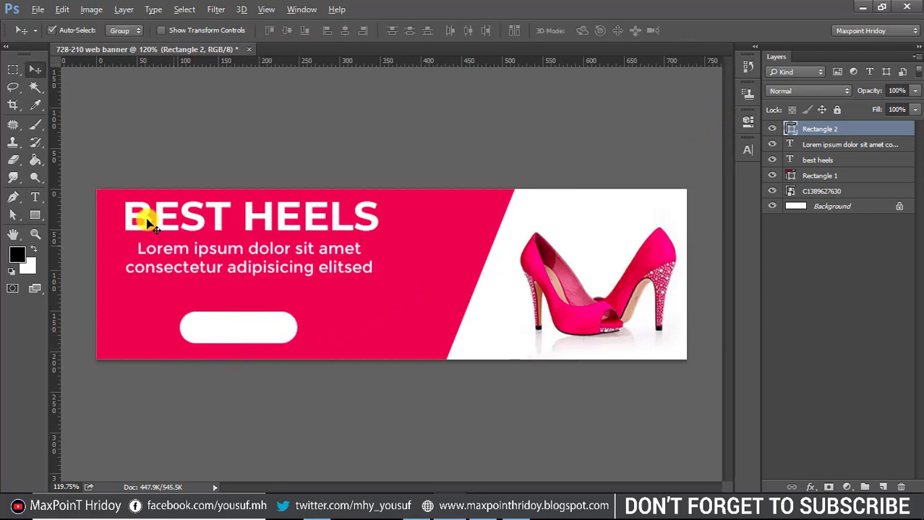
Step: Add the text "shop now" between the paragraph and the white rounded button
{"action": "left_click", "coordinate": [35, 197]}
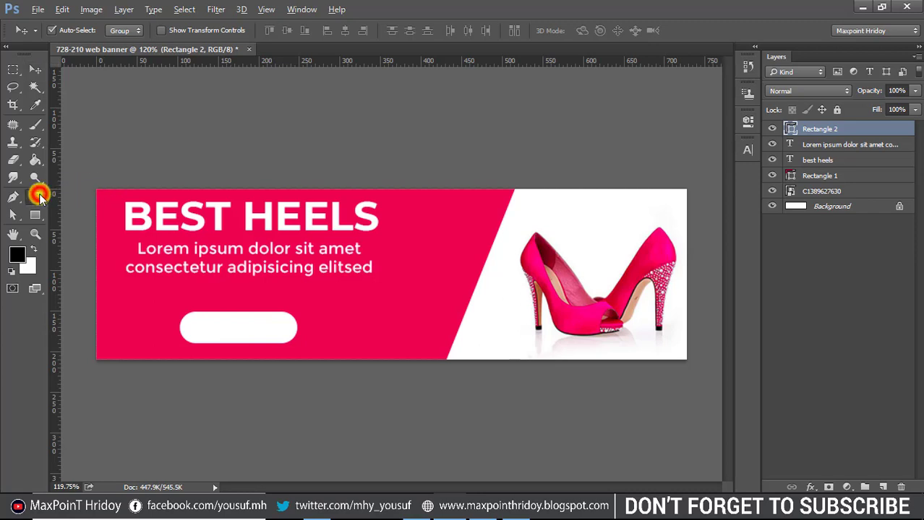
{"action": "left_click", "coordinate": [204, 294]}
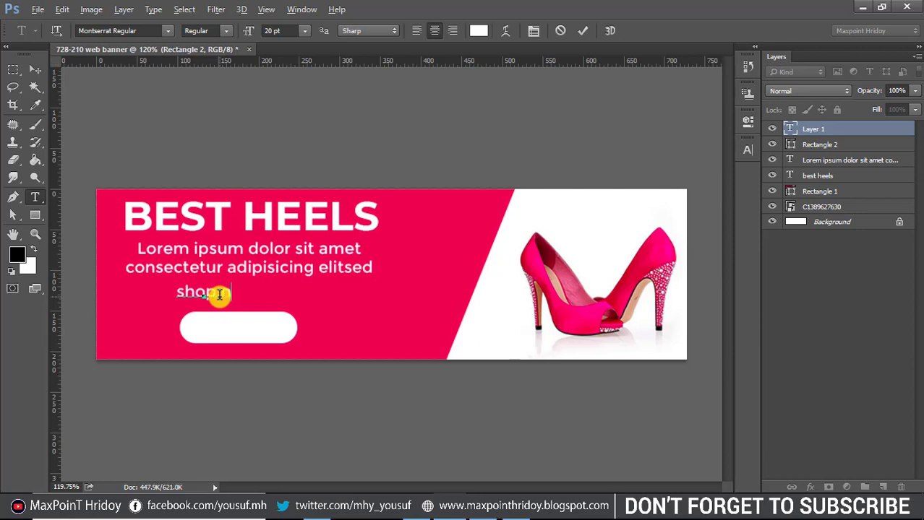
{"action": "key", "text": "ctrl+a"}
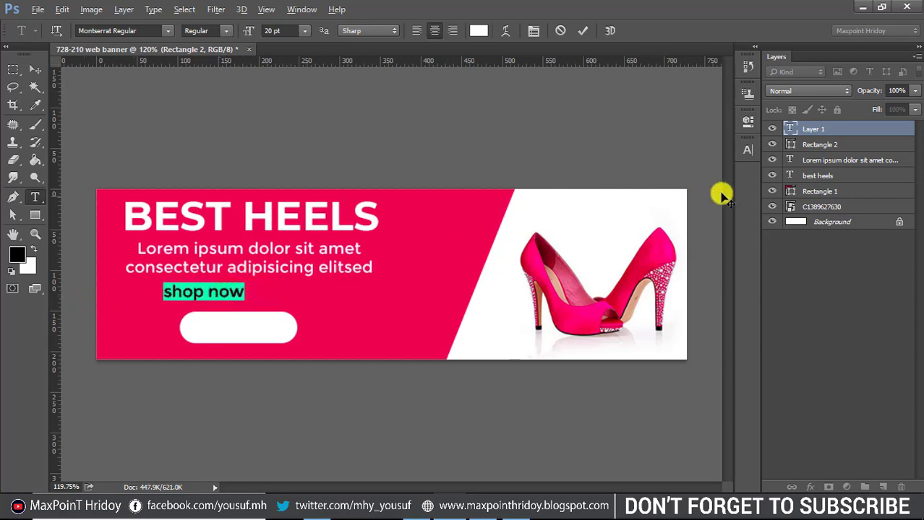
Step: Set the "shop now" text to all caps and Montserrat Bold
{"action": "left_click", "coordinate": [747, 149]}
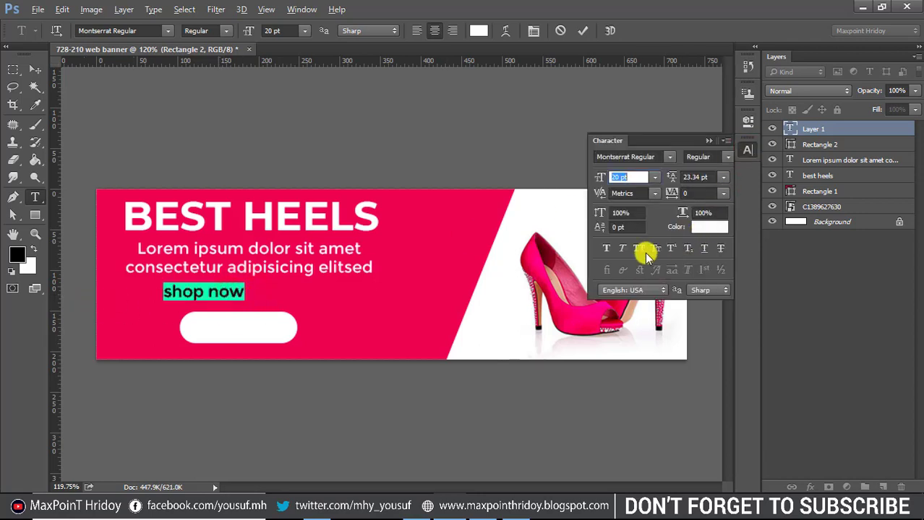
{"action": "left_click", "coordinate": [638, 248]}
{"action": "left_click", "coordinate": [725, 157]}
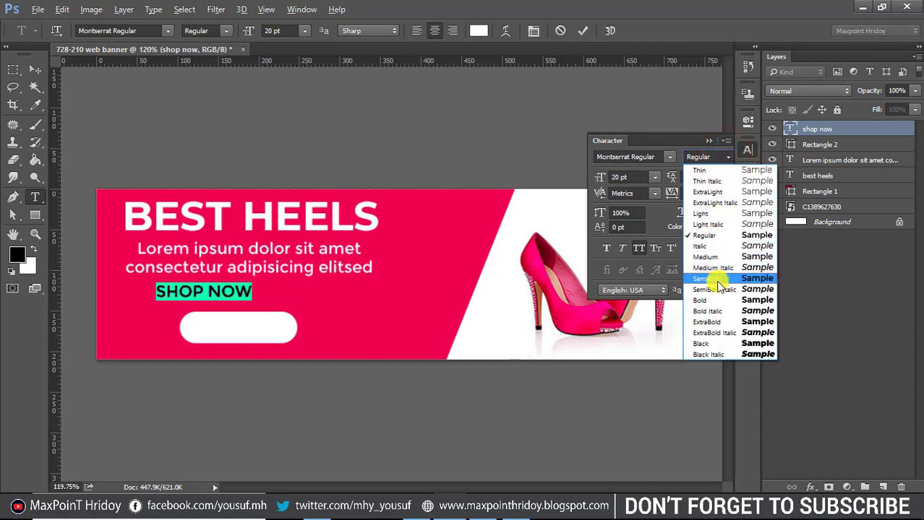
{"action": "left_click", "coordinate": [707, 300]}
{"action": "left_click", "coordinate": [34, 70]}
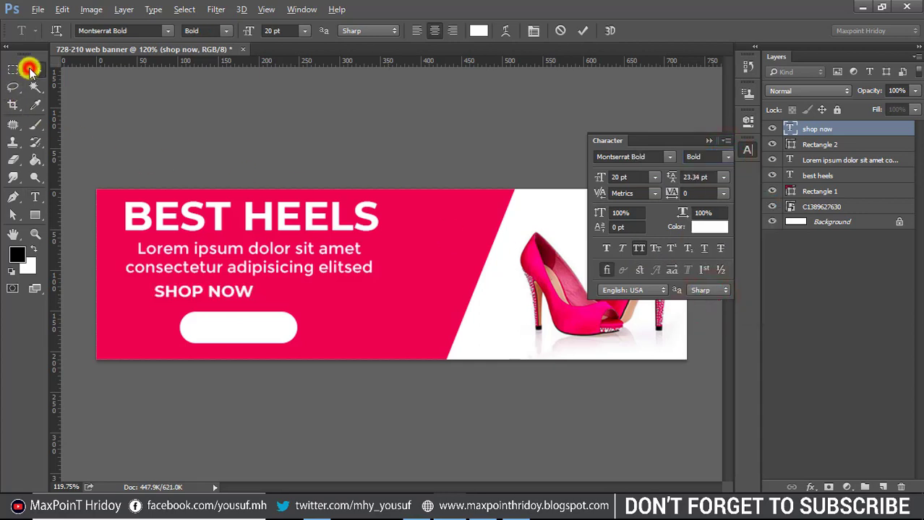
Step: Move the SHOP NOW text onto the white rounded button and colour it black (000000)
{"action": "left_click_drag", "start_coordinate": [203, 297], "coordinate": [232, 330]}
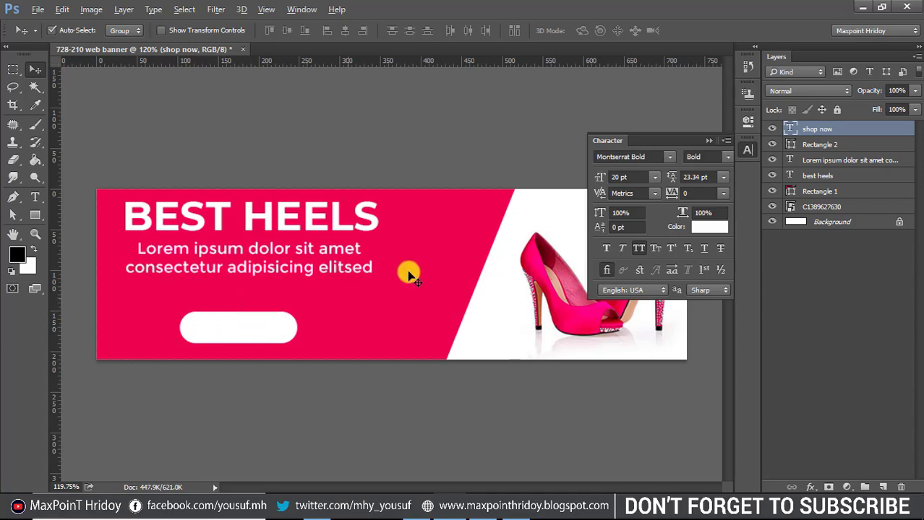
{"action": "double_click", "coordinate": [789, 132]}
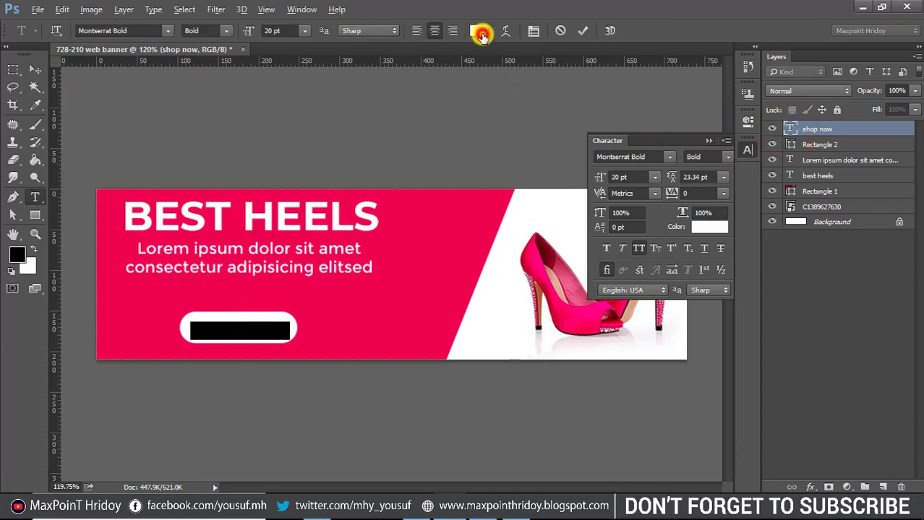
{"action": "left_click", "coordinate": [482, 34]}
{"action": "left_click_drag", "start_coordinate": [443, 212], "coordinate": [464, 285]}
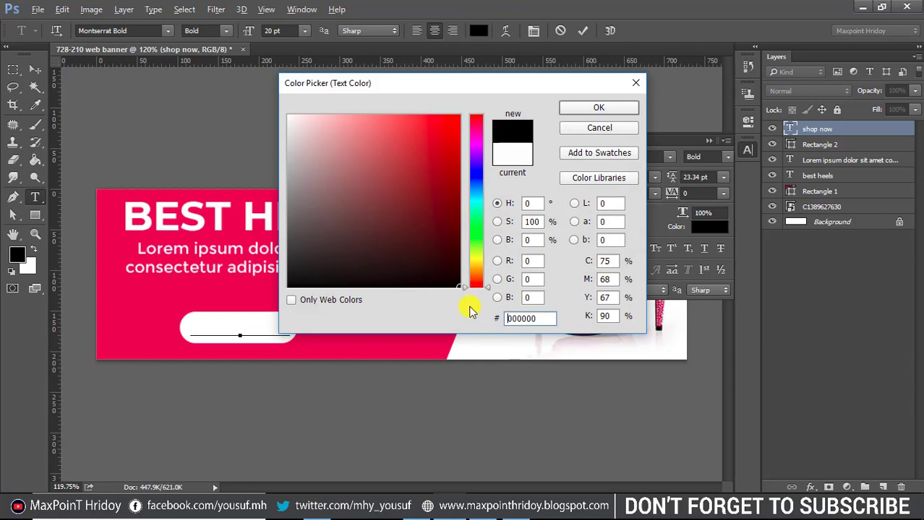
{"action": "left_click", "coordinate": [600, 108]}
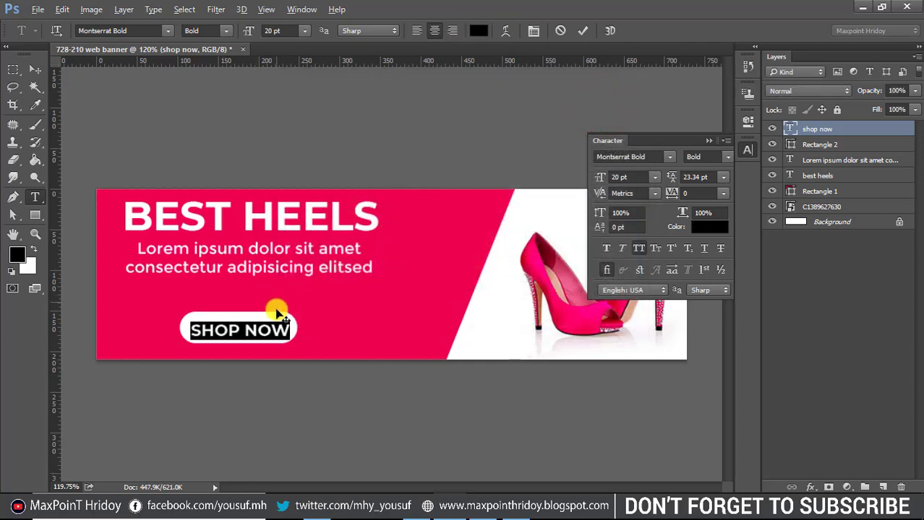
{"action": "left_click", "coordinate": [34, 74]}
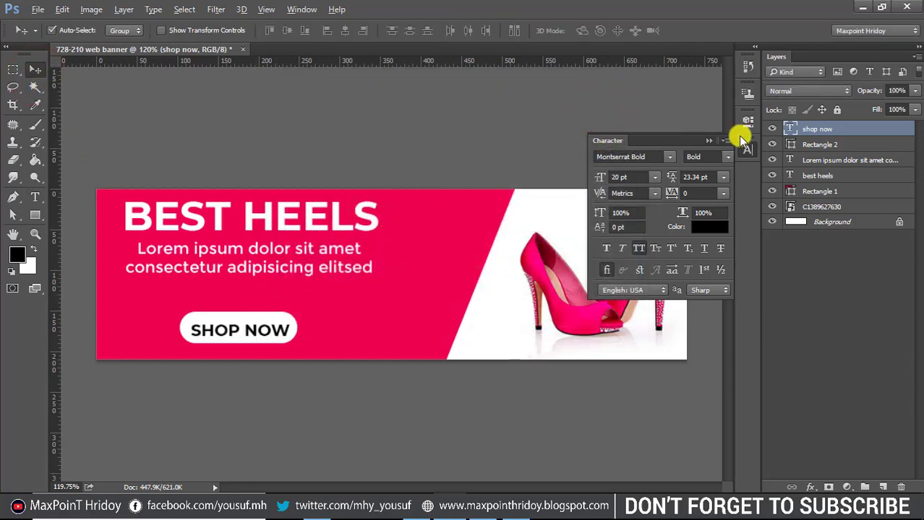
Step: Centre the SHOP NOW text on its white button horizontally and vertically, and group the two layers under the name "shop"
{"action": "left_click", "coordinate": [821, 145], "text": "shift"}
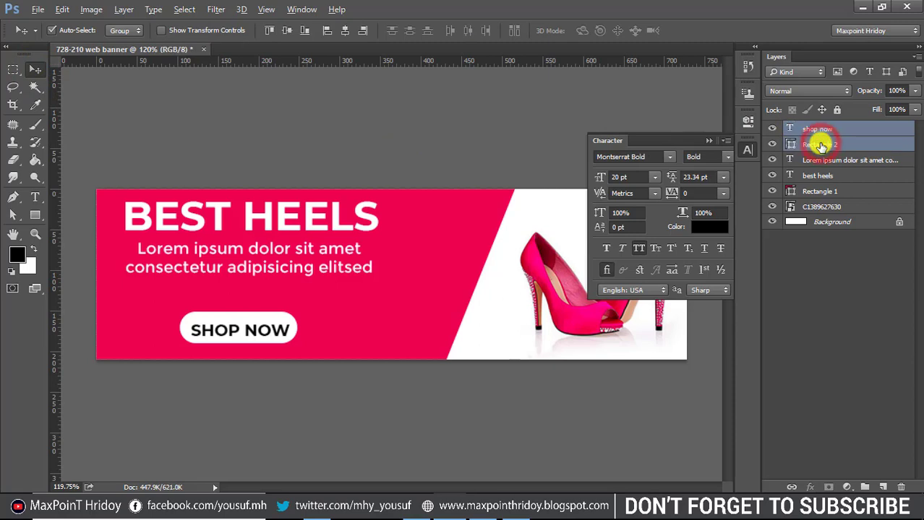
{"action": "left_click", "coordinate": [345, 33]}
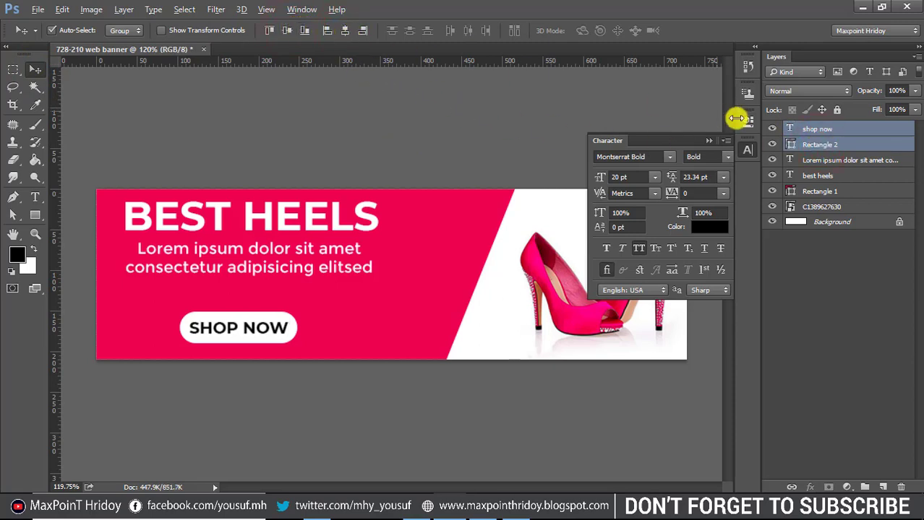
{"action": "key", "text": "ctrl+g"}
{"action": "double_click", "coordinate": [819, 130]}
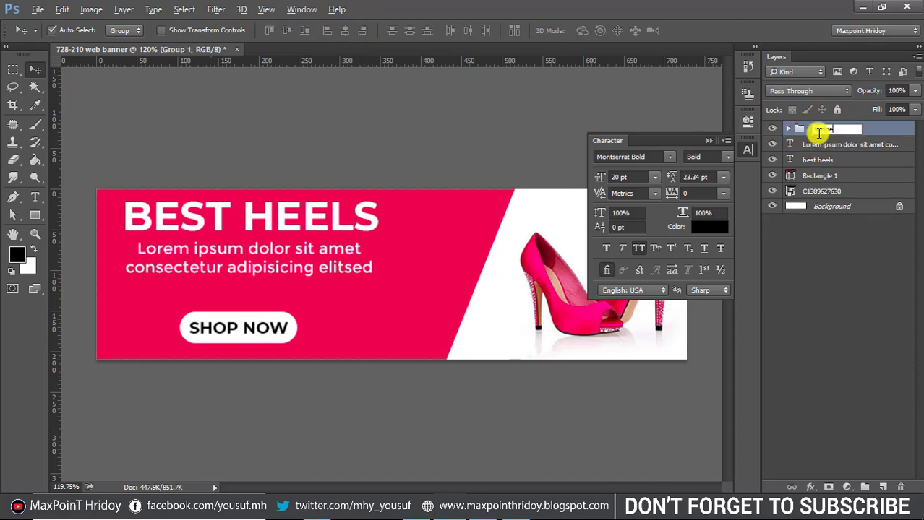
{"action": "type", "text": "shop"}
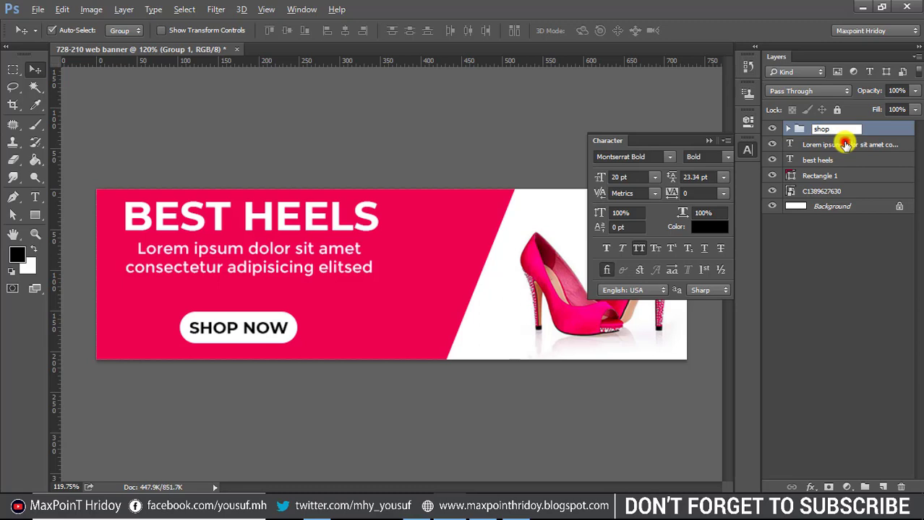
Step: Group the Lorem Ipsum paragraph and BEST HEELS heading layers under the name "MAIN TEXT"
{"action": "left_click", "coordinate": [846, 144]}
{"action": "left_click", "coordinate": [829, 161], "text": "shift"}
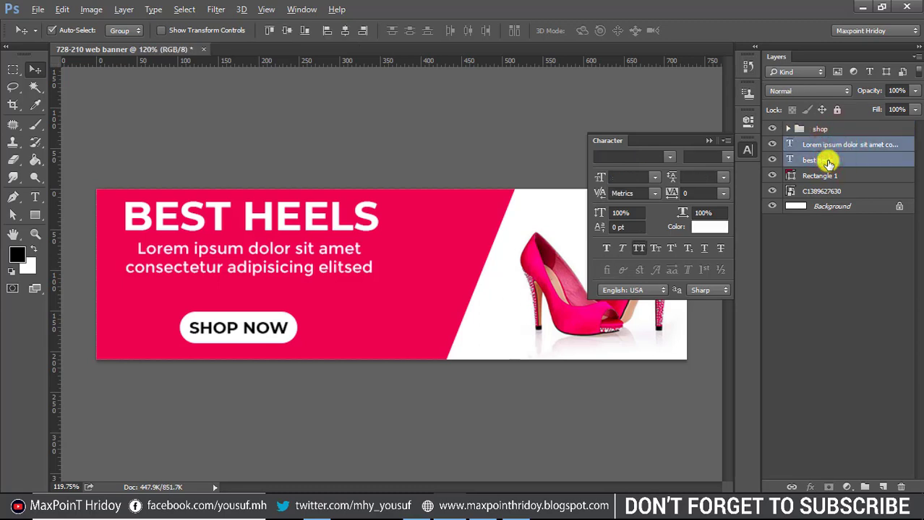
{"action": "key", "text": "ctrl+g"}
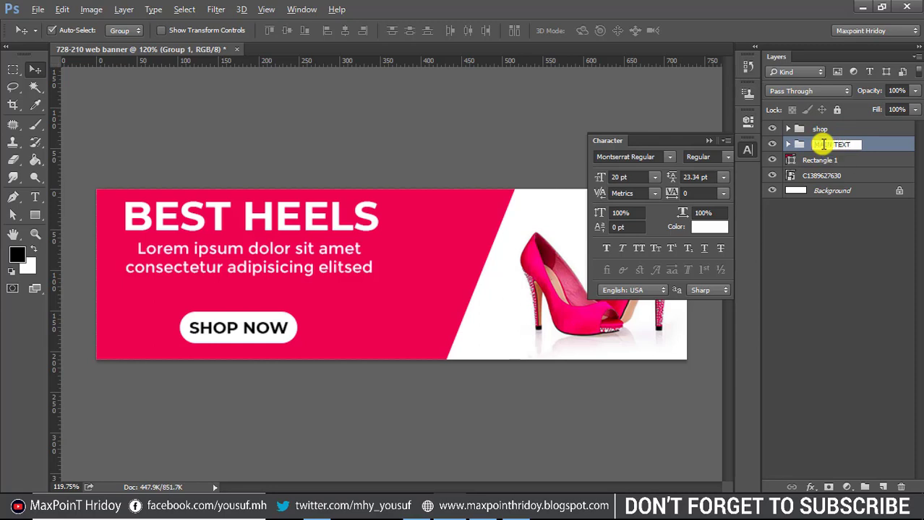
{"action": "key", "text": "Return"}
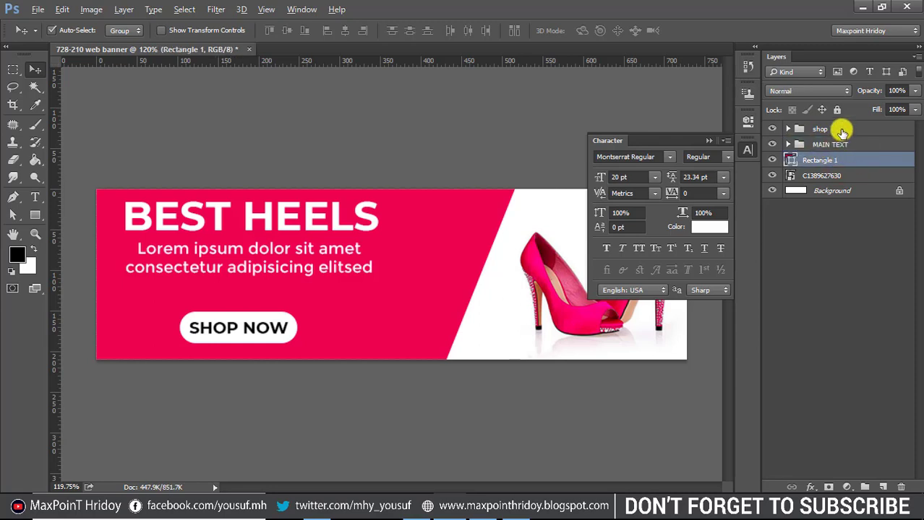
{"action": "left_click", "coordinate": [840, 130]}
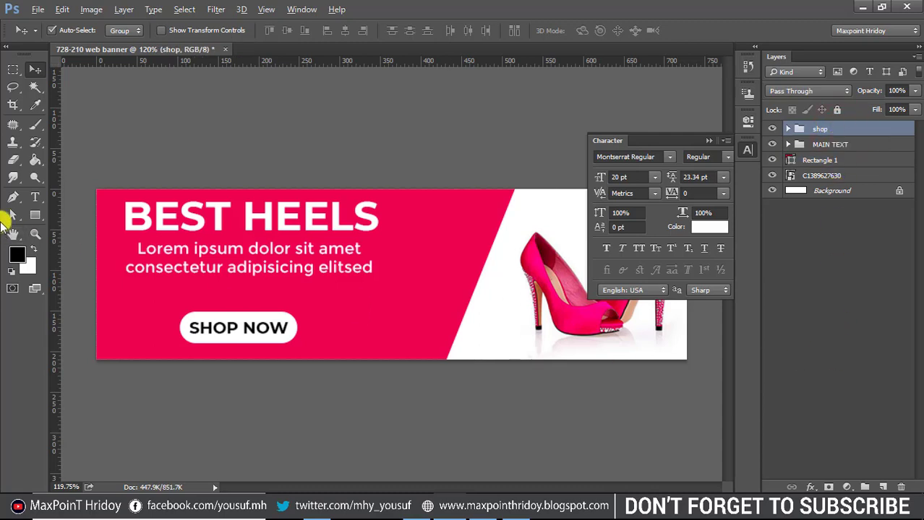
{"action": "left_click", "coordinate": [34, 197]}
{"action": "left_click", "coordinate": [200, 352]}
{"action": "type", "text": "ww"}
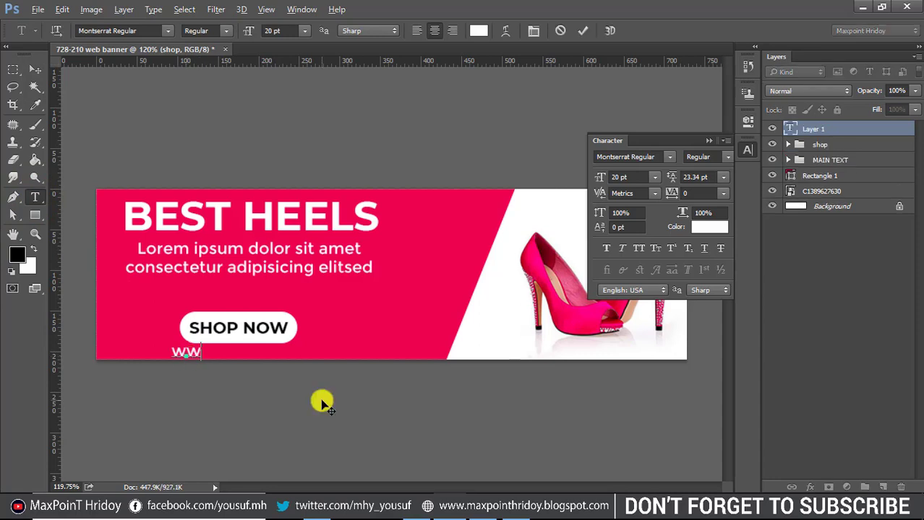
{"action": "type", "text": "w.you"}
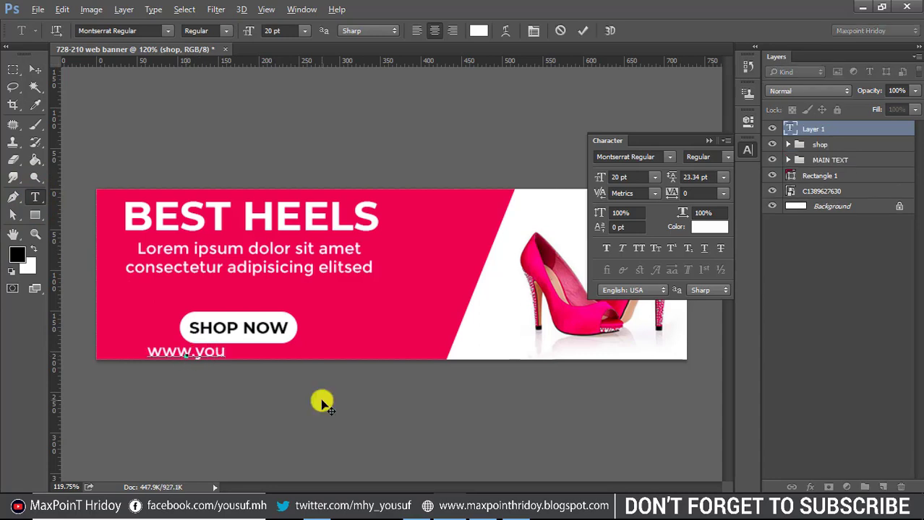
{"action": "type", "text": "rwebsite.com"}
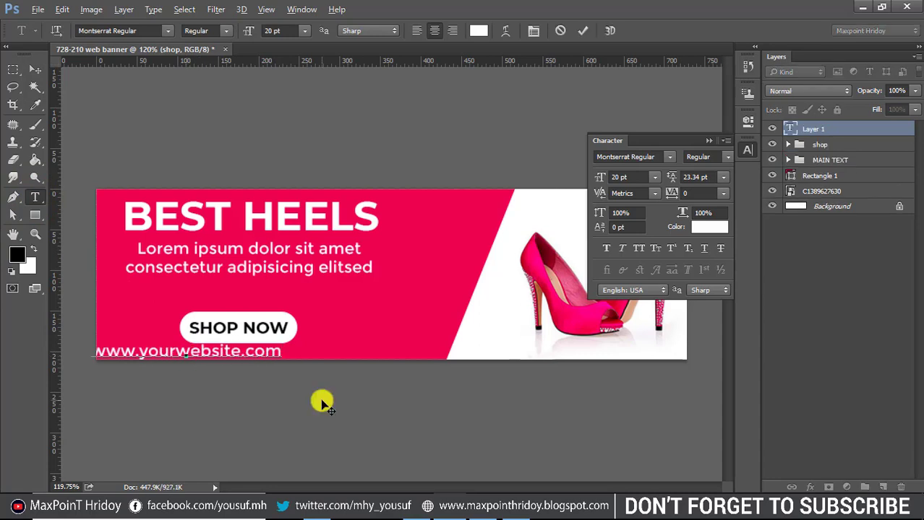
Step: Set the website text to Montserrat Light at 14 pt and move it under the SHOP NOW button
{"action": "left_click_drag", "start_coordinate": [290, 350], "coordinate": [6, 377]}
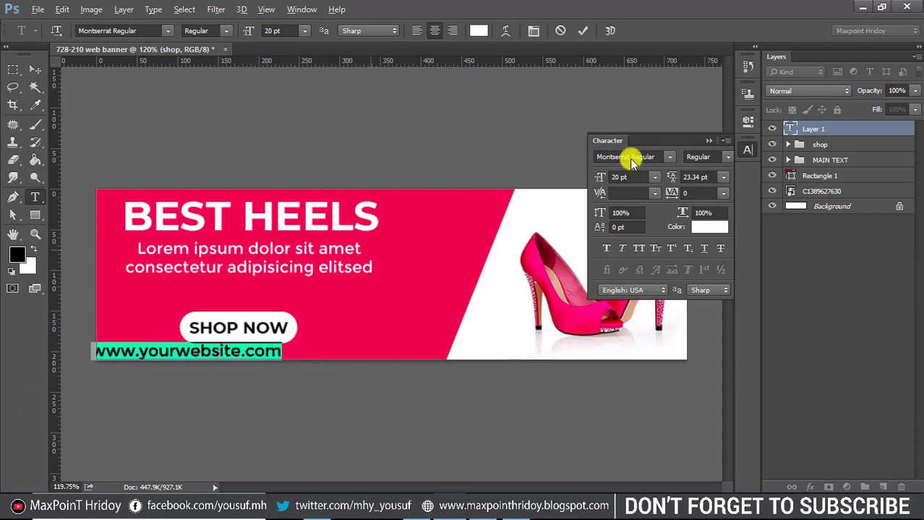
{"action": "left_click", "coordinate": [726, 157]}
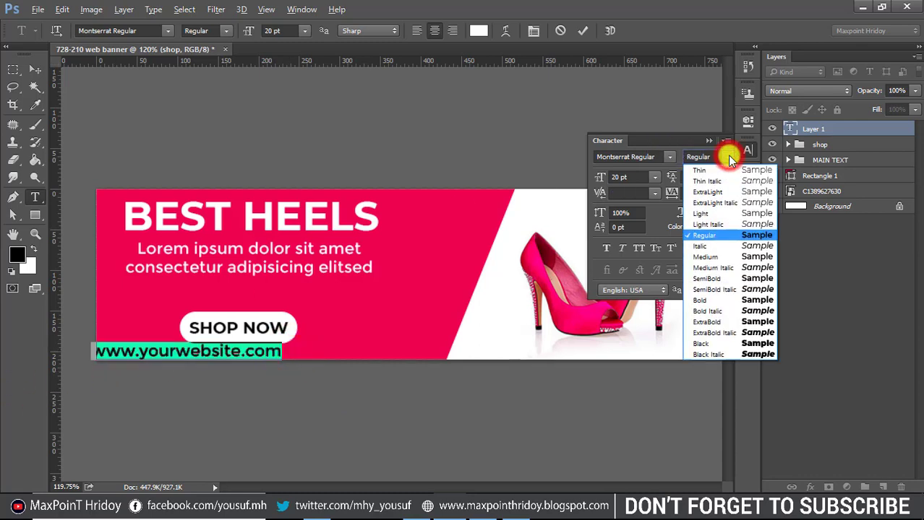
{"action": "left_click", "coordinate": [723, 214]}
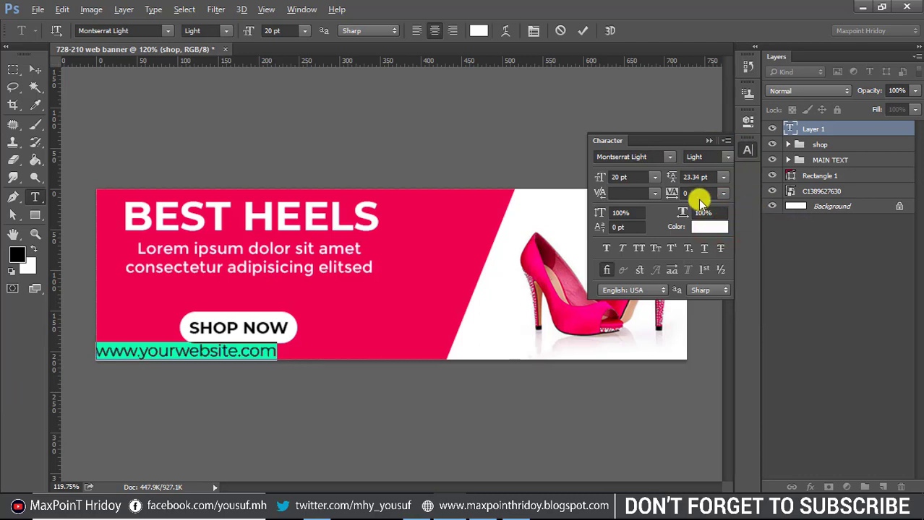
{"action": "left_click", "coordinate": [627, 179]}
{"action": "key", "text": "Down"}
{"action": "key", "text": "Down"}
{"action": "key", "text": "Down"}
{"action": "key", "text": "Down"}
{"action": "key", "text": "Down"}
{"action": "key", "text": "Down"}
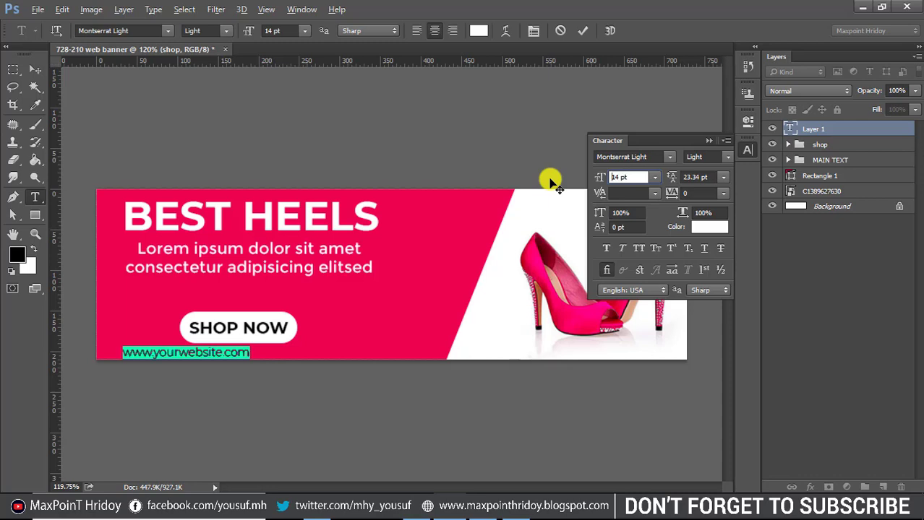
{"action": "left_click", "coordinate": [35, 70]}
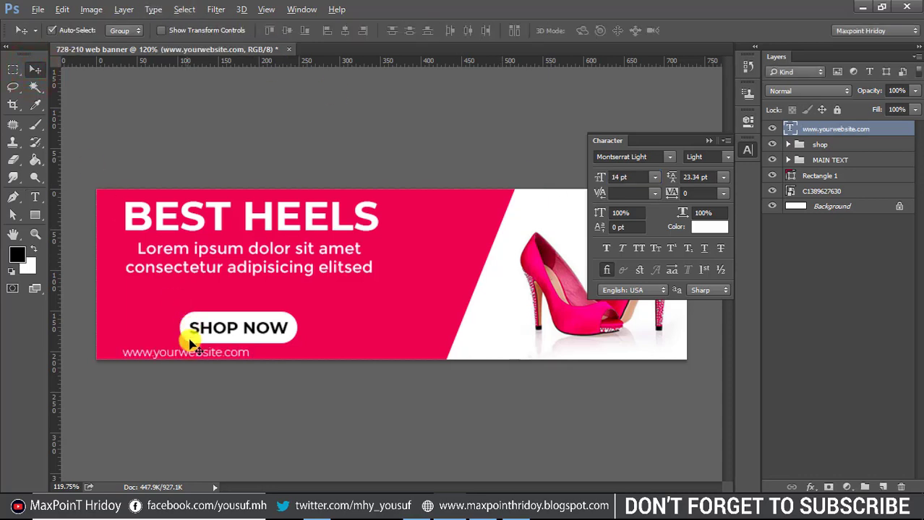
{"action": "left_click_drag", "start_coordinate": [196, 356], "coordinate": [255, 352]}
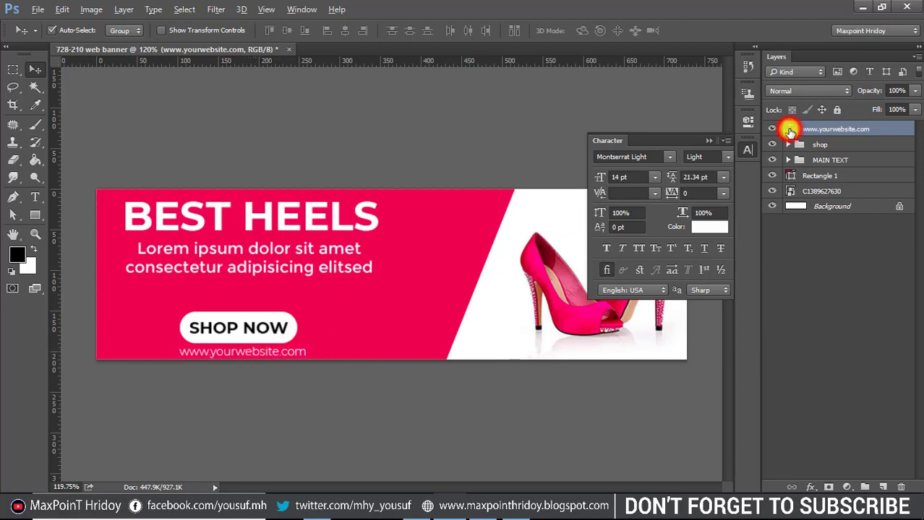
Step: Left-align the website text at 13 pt and line it up with the edges of the SHOP NOW button above
{"action": "double_click", "coordinate": [790, 129]}
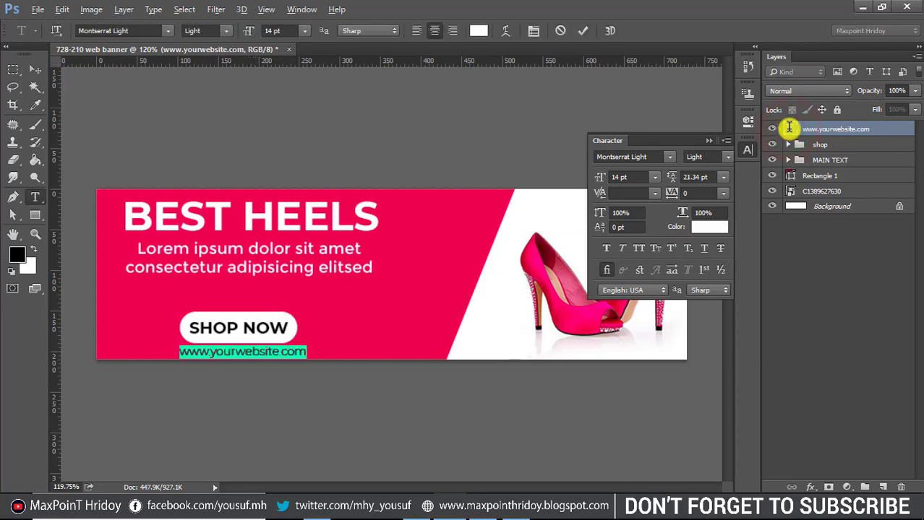
{"action": "left_click", "coordinate": [415, 30]}
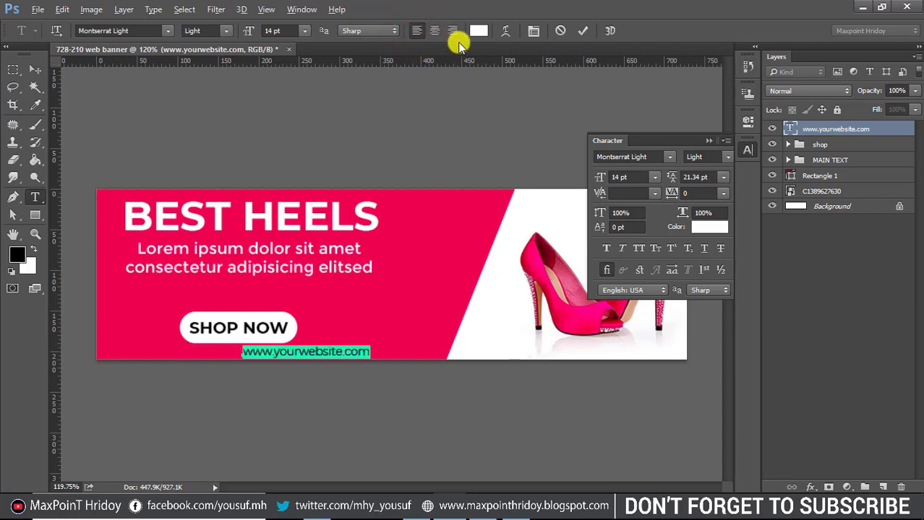
{"action": "left_click", "coordinate": [626, 176]}
{"action": "key", "text": "Down"}
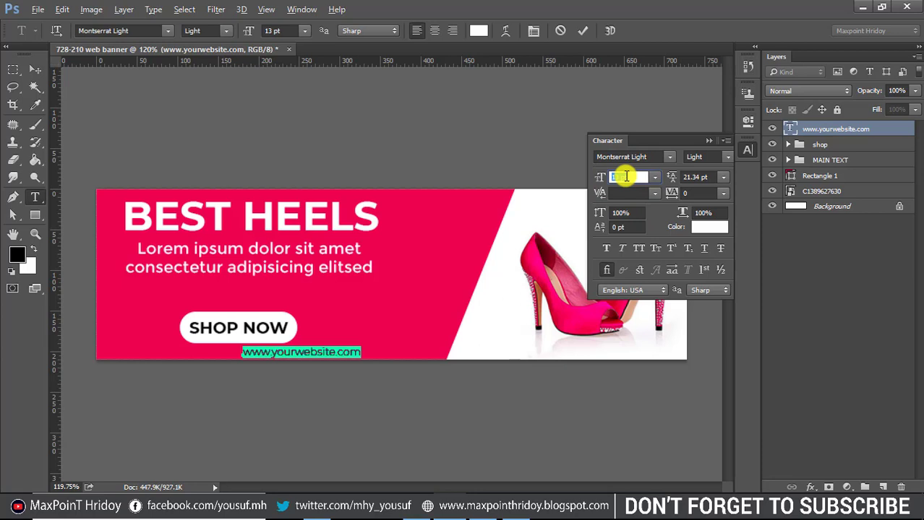
{"action": "left_click", "coordinate": [34, 69]}
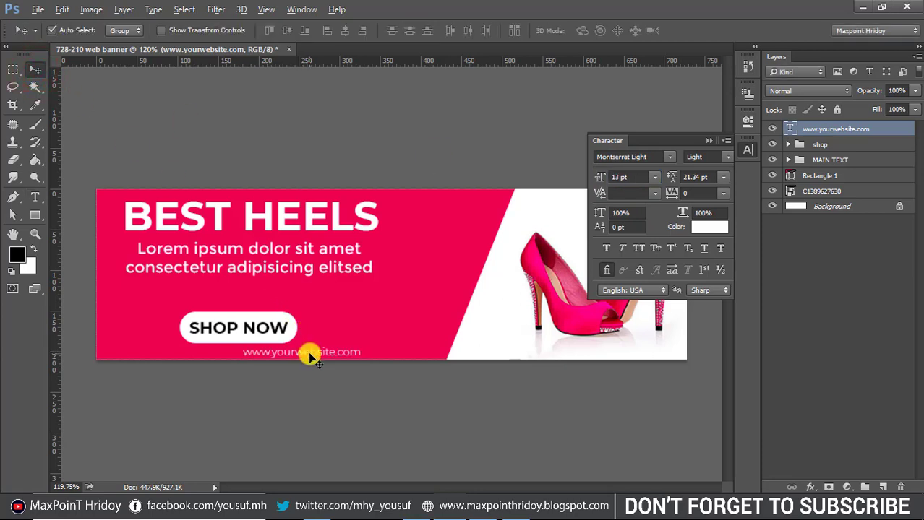
{"action": "left_click_drag", "start_coordinate": [309, 358], "coordinate": [246, 357]}
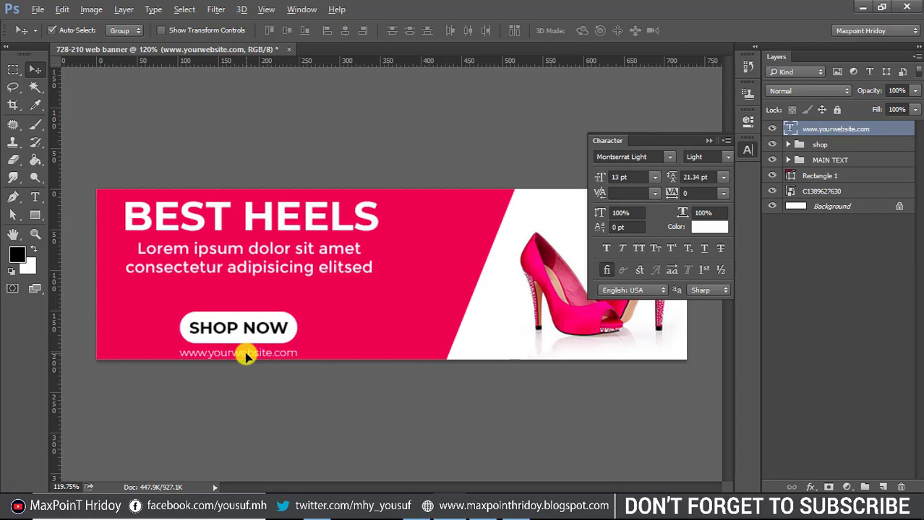
Step: Nudge the SHOP NOW button up slightly and group it with the website text under the name "shop & website"
{"action": "left_click", "coordinate": [248, 324]}
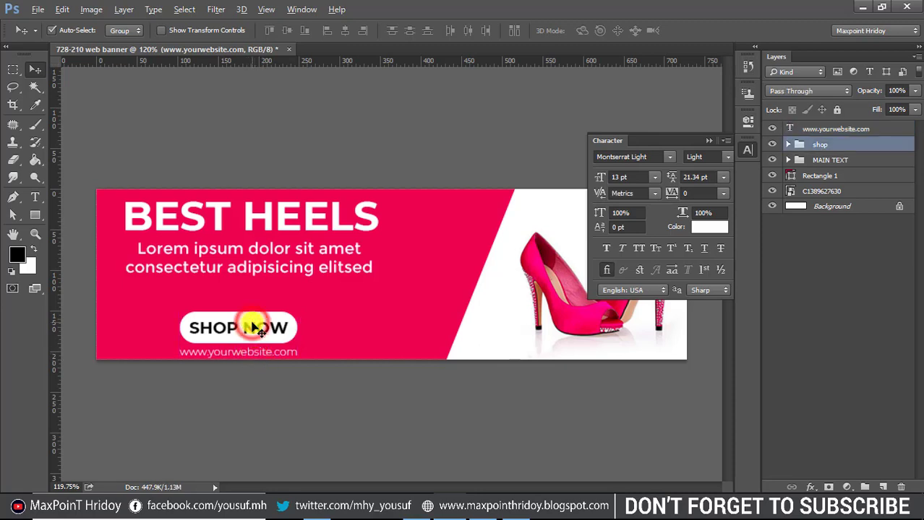
{"action": "key", "text": "Up"}
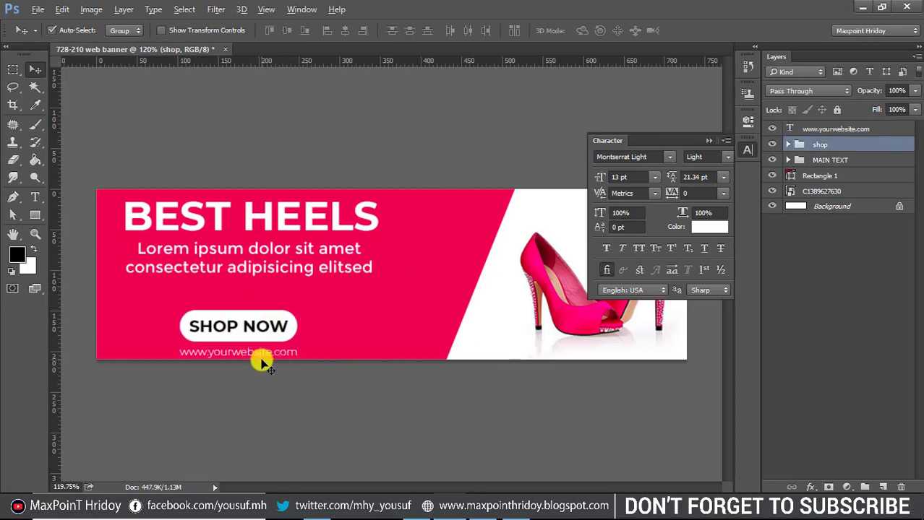
{"action": "left_click", "coordinate": [835, 129], "text": "shift"}
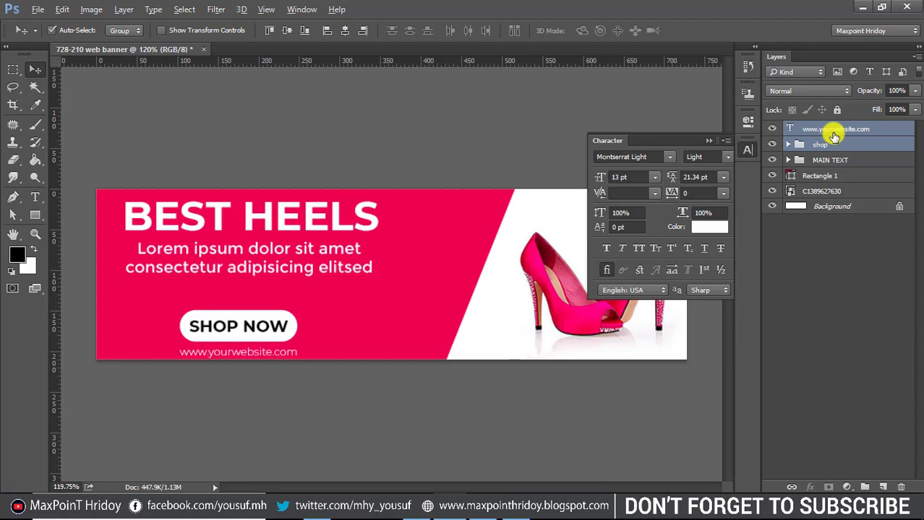
{"action": "key", "text": "ctrl+g"}
{"action": "double_click", "coordinate": [824, 128]}
{"action": "type", "text": "s"}
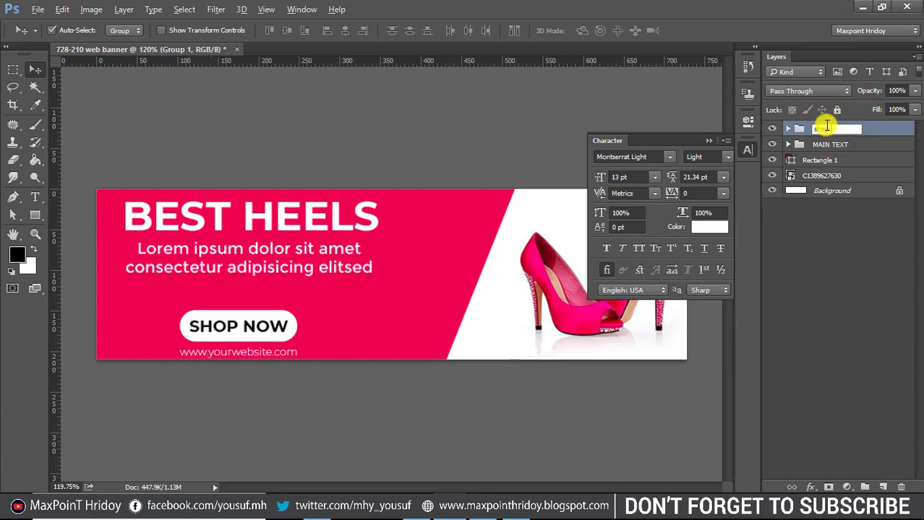
{"action": "type", "text": "hop & website"}
{"action": "key", "text": "Return"}
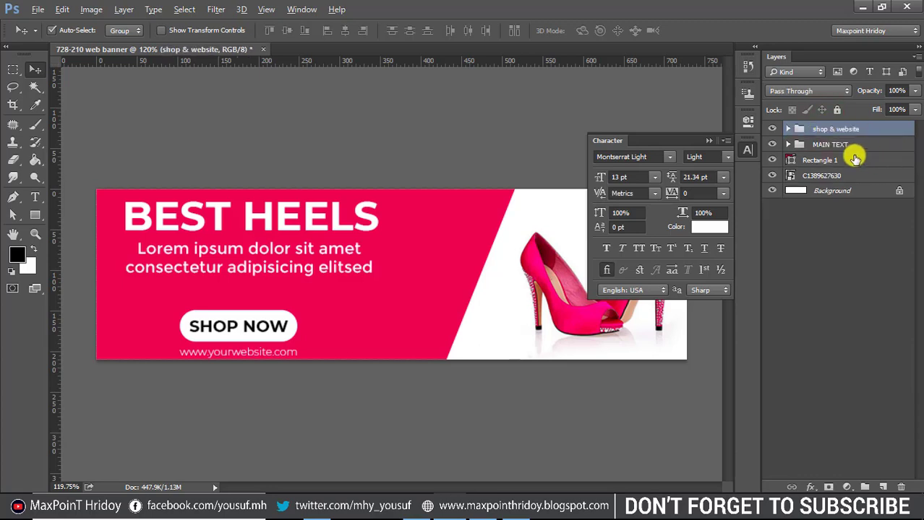
Step: Centre the "shop & website" and MAIN TEXT groups horizontally on each other and nudge both slightly left
{"action": "left_click", "coordinate": [819, 145], "text": "shift"}
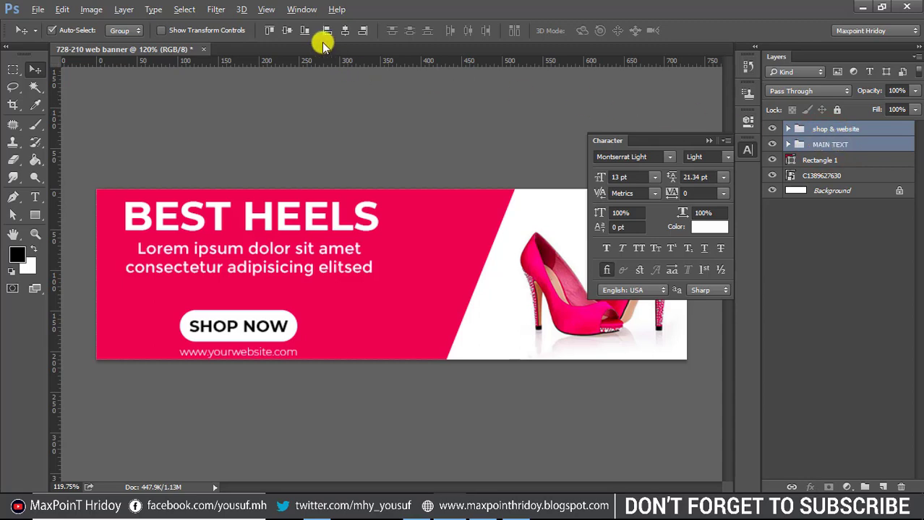
{"action": "left_click", "coordinate": [346, 32]}
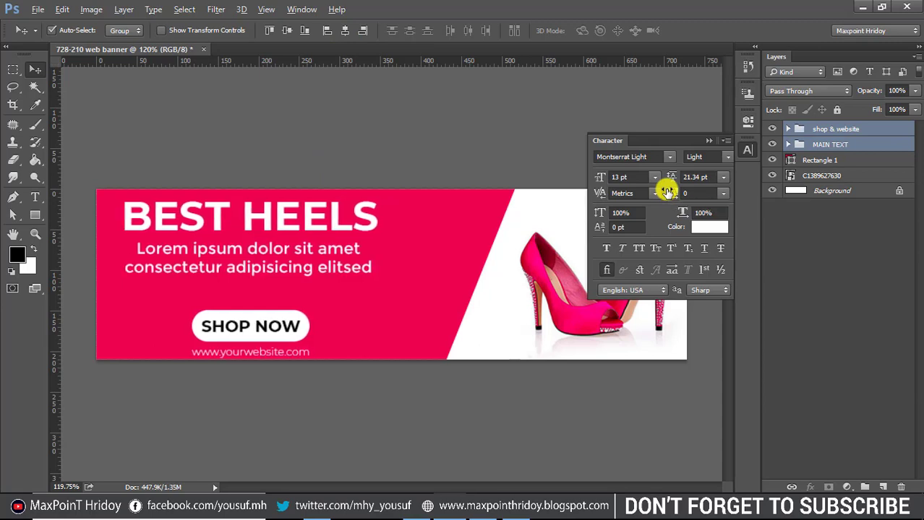
{"action": "key", "text": "Left"}
{"action": "key", "text": "Left"}
{"action": "key", "text": "Left"}
{"action": "key", "text": "Left"}
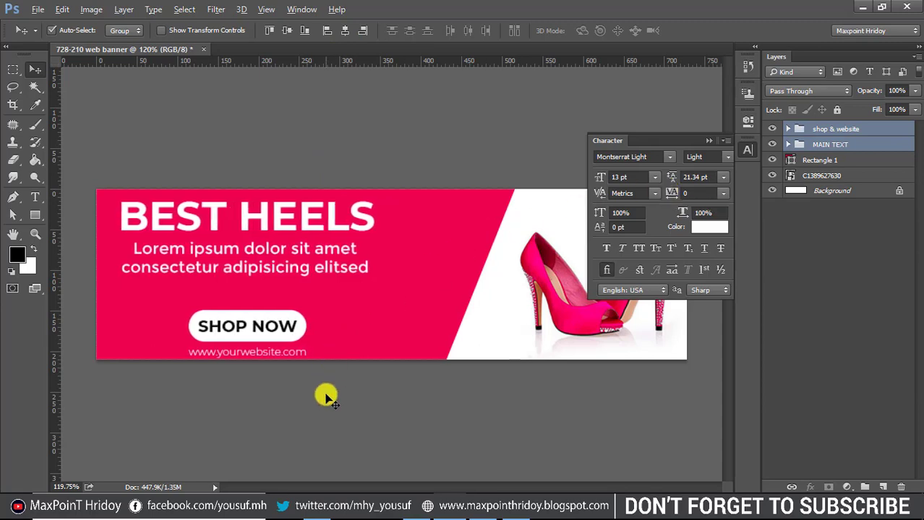
{"action": "left_click", "coordinate": [328, 402]}
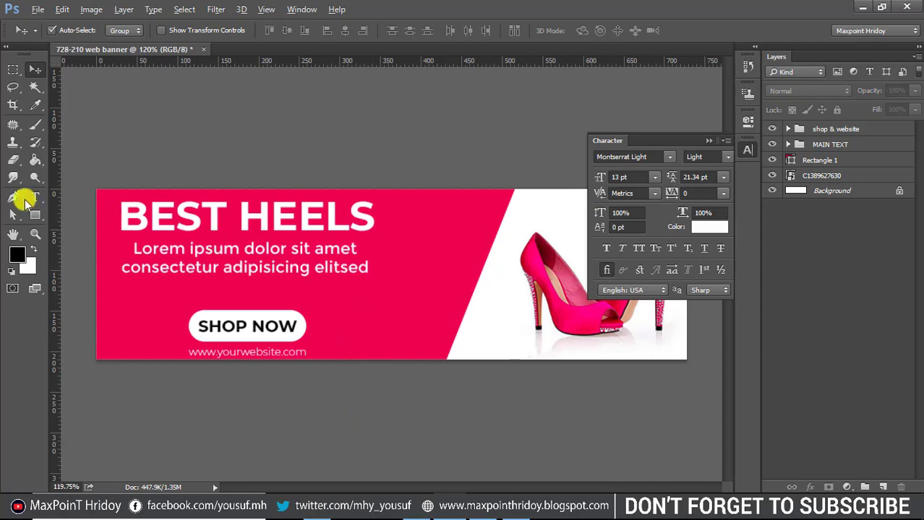
Step: Draw a round jagged-edge seal custom shape about 111 px wide on the slanted edge between the text and the shoes
{"action": "right_click", "coordinate": [33, 215]}
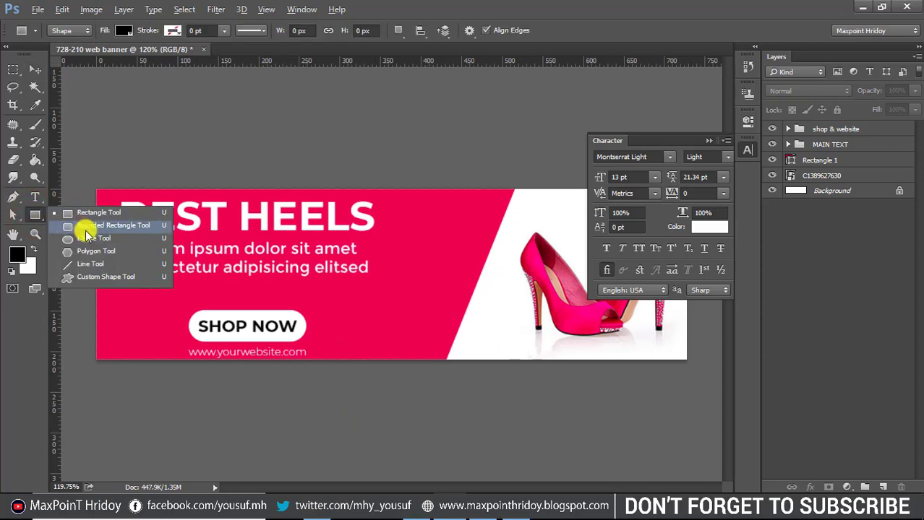
{"action": "left_click", "coordinate": [105, 276]}
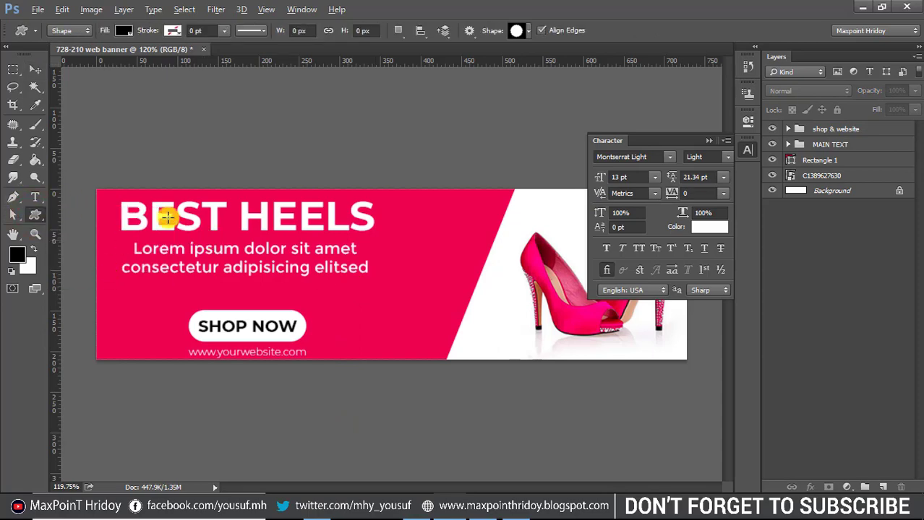
{"action": "left_click", "coordinate": [519, 29]}
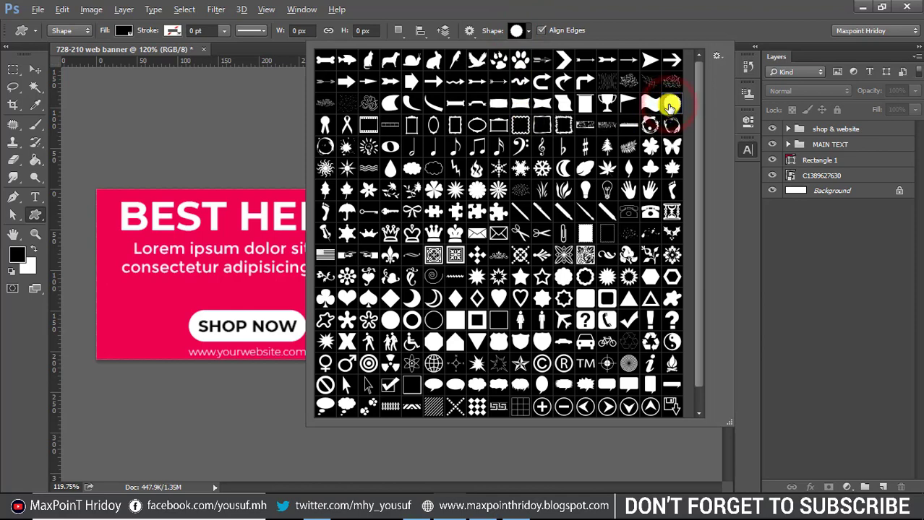
{"action": "left_click", "coordinate": [674, 20]}
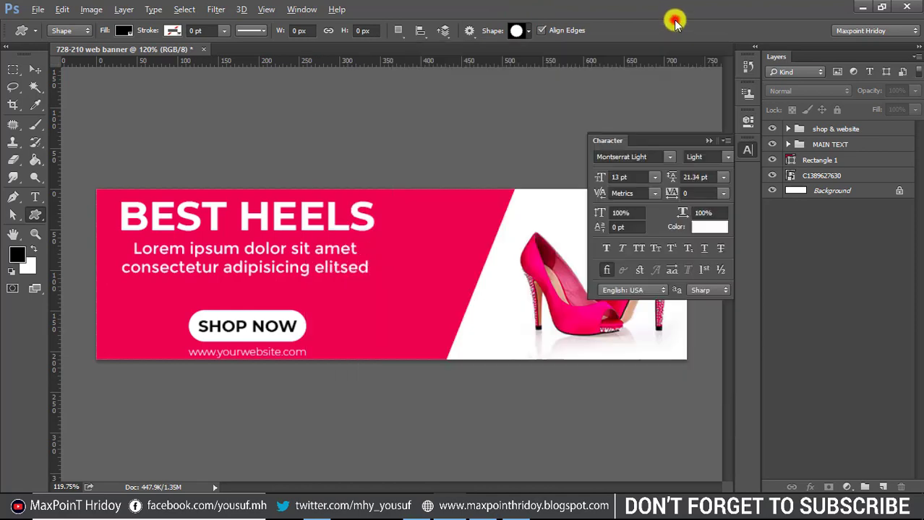
{"action": "left_click", "coordinate": [712, 138]}
{"action": "left_click_drag", "start_coordinate": [470, 268], "coordinate": [529, 313]}
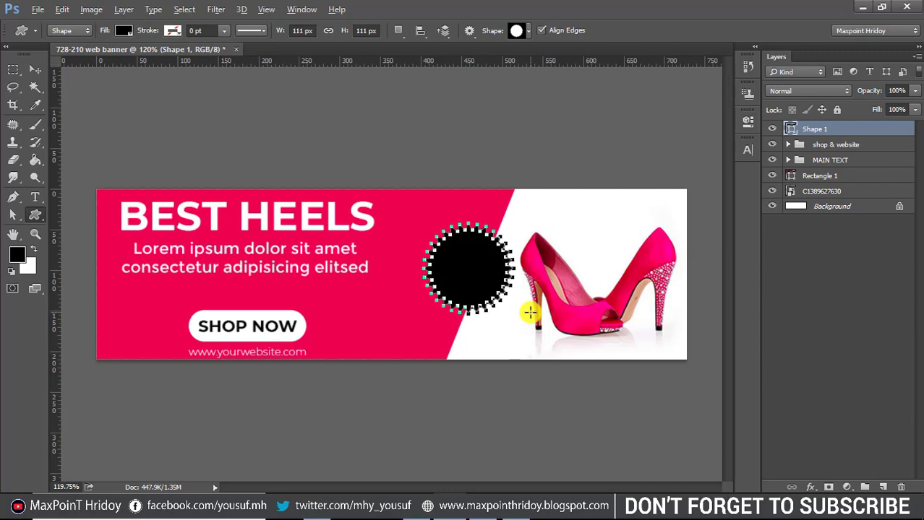
Step: Fill the seal shape with white and set its stroke colour to e30353
{"action": "left_click", "coordinate": [124, 33]}
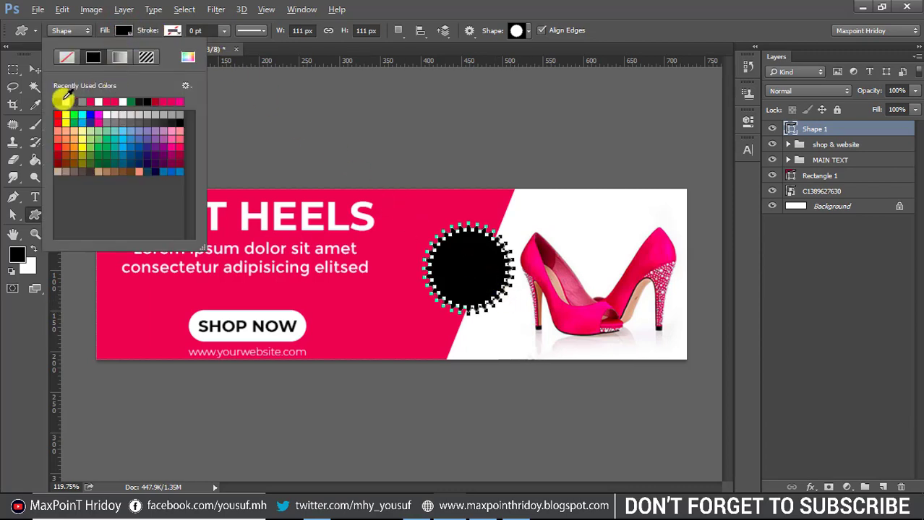
{"action": "left_click", "coordinate": [69, 101]}
{"action": "left_click", "coordinate": [172, 32]}
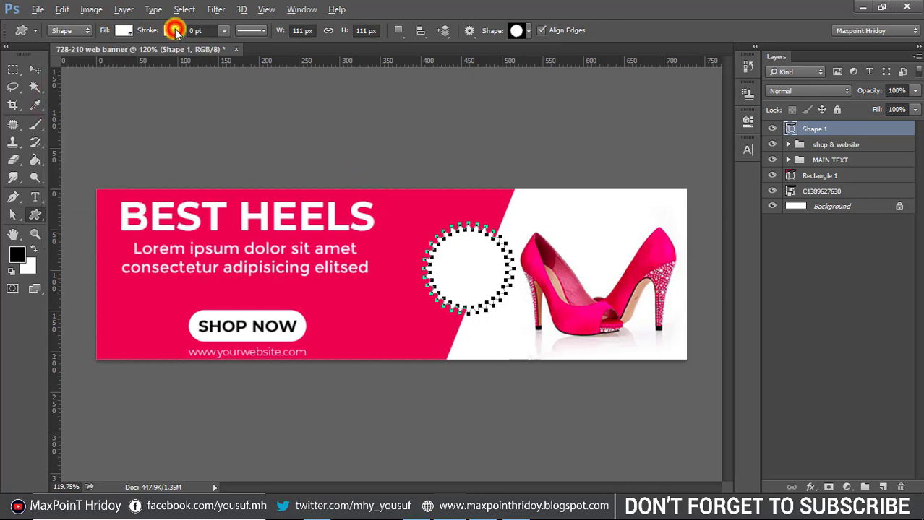
{"action": "left_click", "coordinate": [174, 31]}
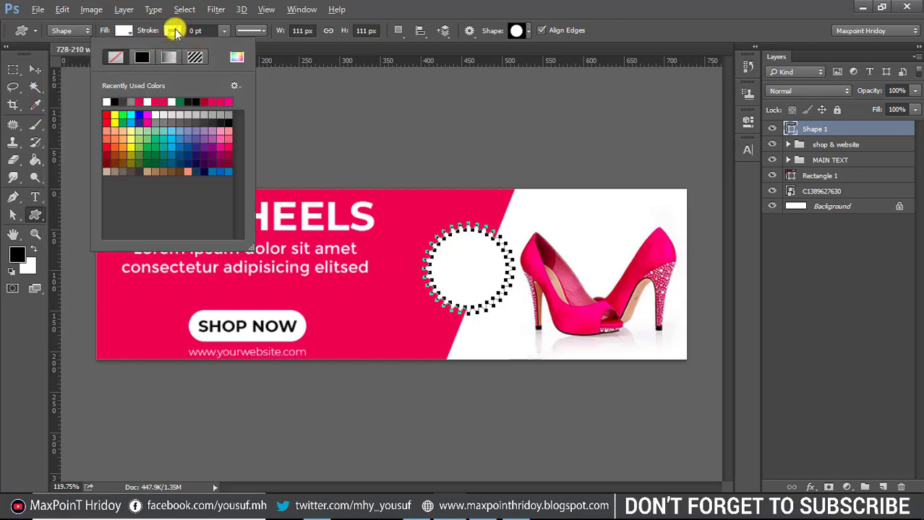
{"action": "left_click", "coordinate": [237, 56]}
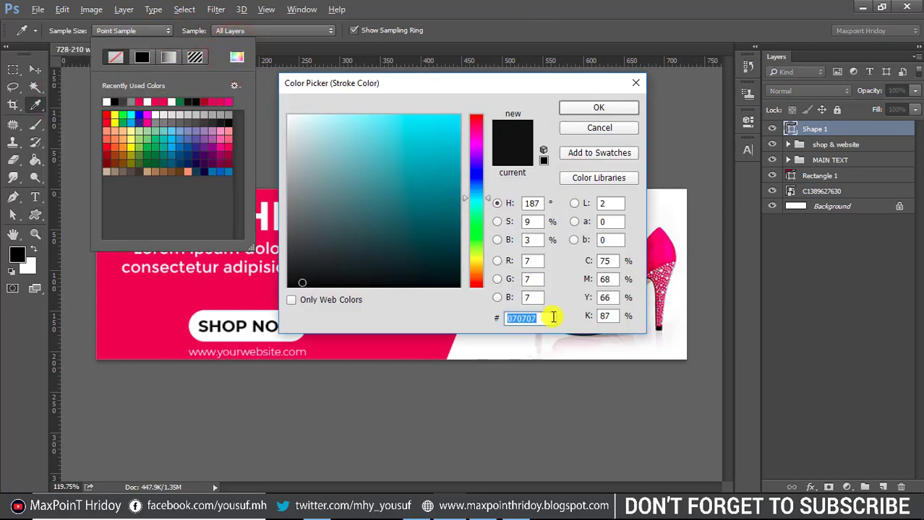
{"action": "type", "text": "e30353"}
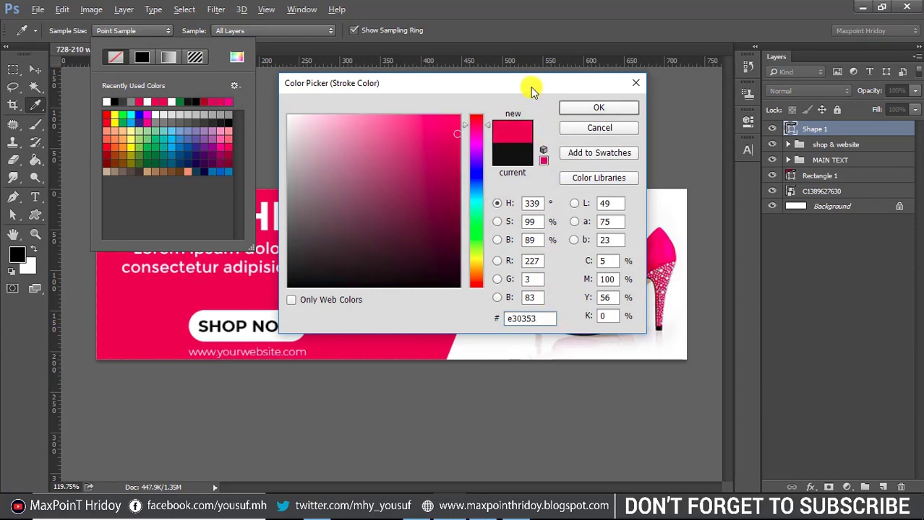
{"action": "left_click_drag", "start_coordinate": [529, 87], "coordinate": [776, 112]}
{"action": "left_click", "coordinate": [843, 132]}
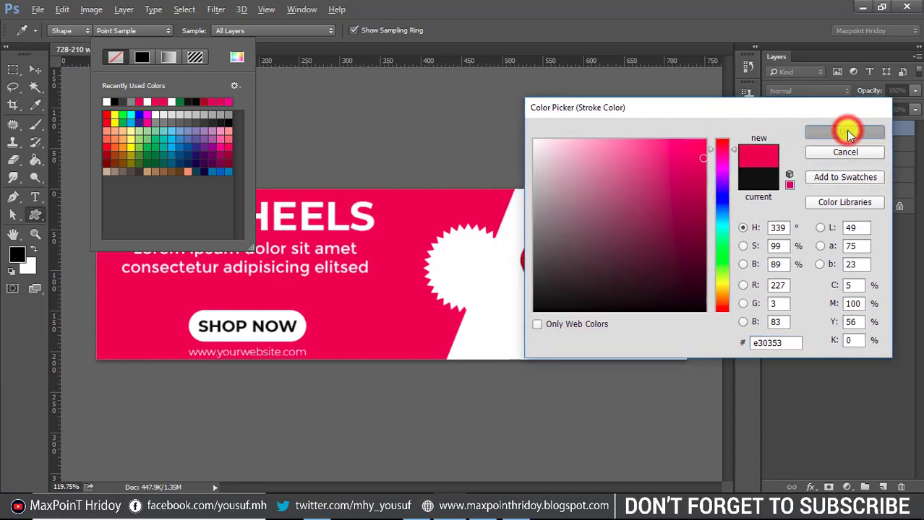
Step: Set the seal shape's stroke width to 2 pt
{"action": "left_click", "coordinate": [213, 29]}
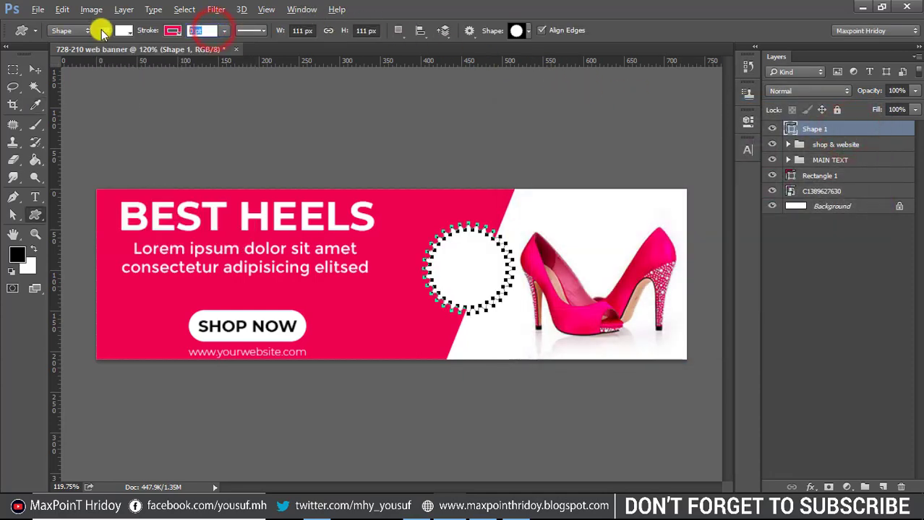
{"action": "type", "text": "2"}
{"action": "key", "text": "Return"}
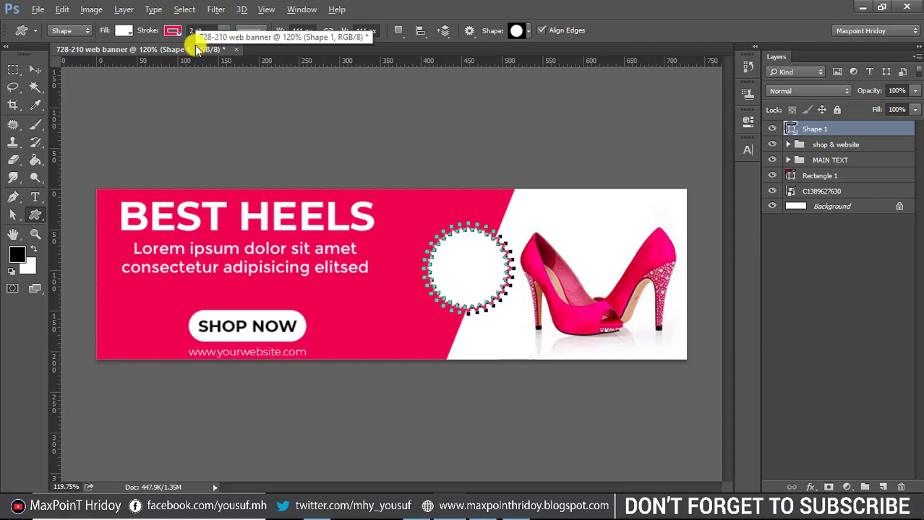
{"action": "key", "text": "Return"}
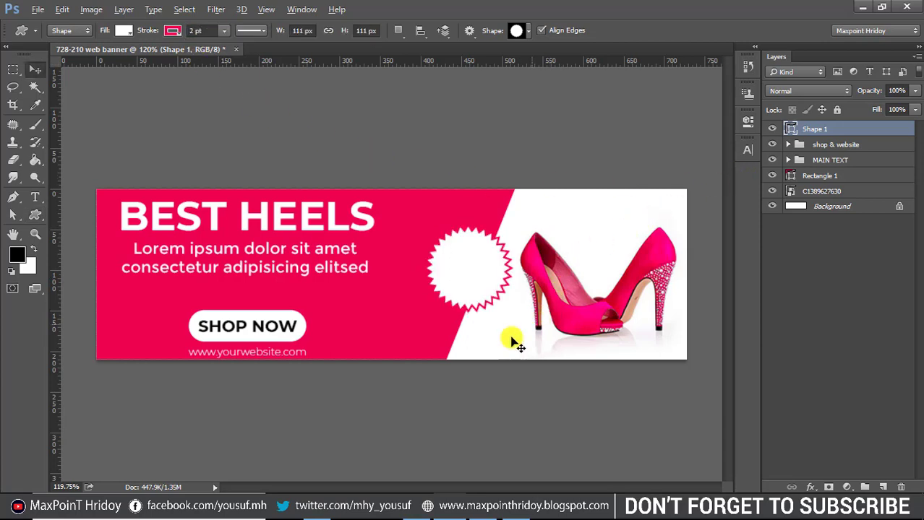
Step: Shift the pink slanted shape about 11 px left and reposition the seal over its slanted edge
{"action": "key", "text": "v"}
{"action": "left_click", "coordinate": [457, 265]}
{"action": "left_click_drag", "start_coordinate": [456, 265], "coordinate": [465, 265]}
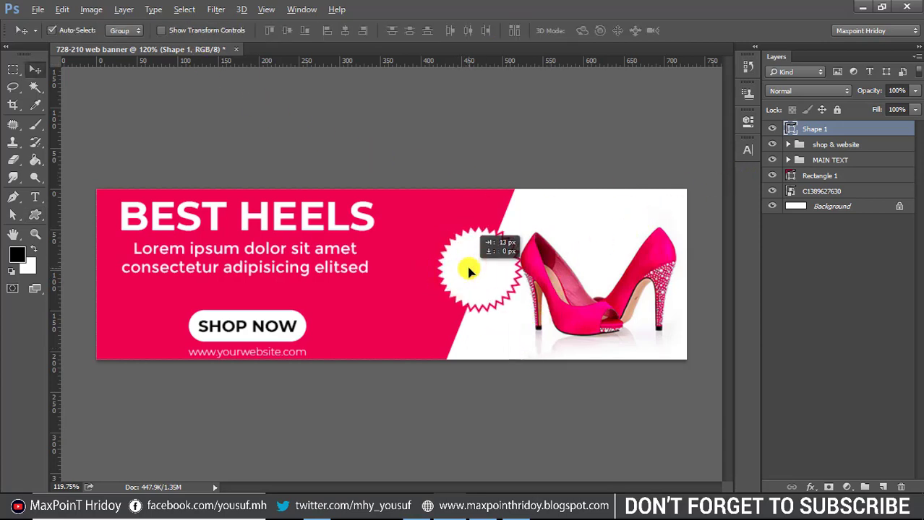
{"action": "left_click_drag", "start_coordinate": [404, 325], "coordinate": [391, 323]}
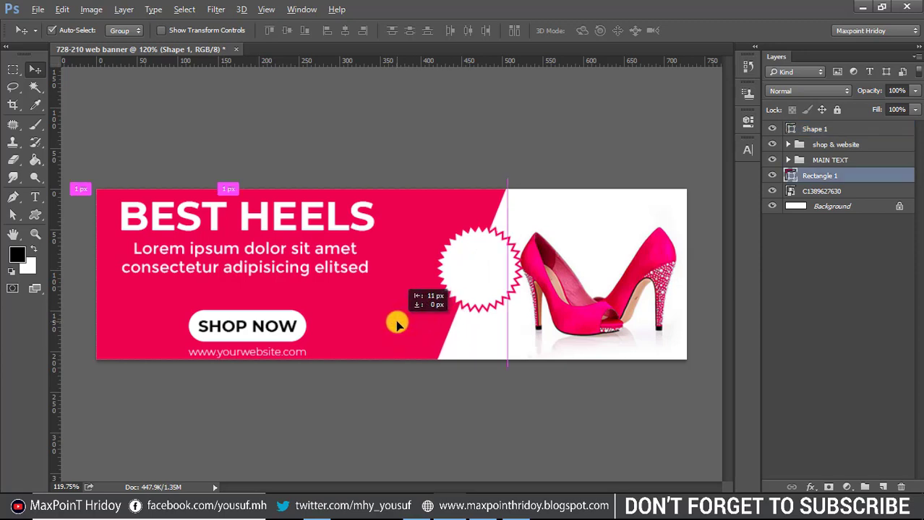
{"action": "left_click_drag", "start_coordinate": [488, 281], "coordinate": [479, 282]}
Step: Centre the seal vertically on the background and move it slightly left
{"action": "left_click", "coordinate": [841, 206], "text": "ctrl"}
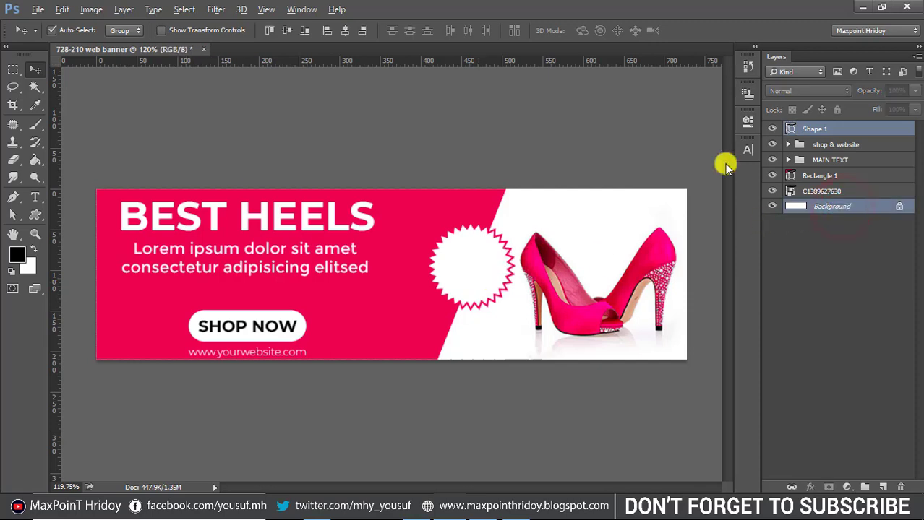
{"action": "left_click", "coordinate": [289, 34]}
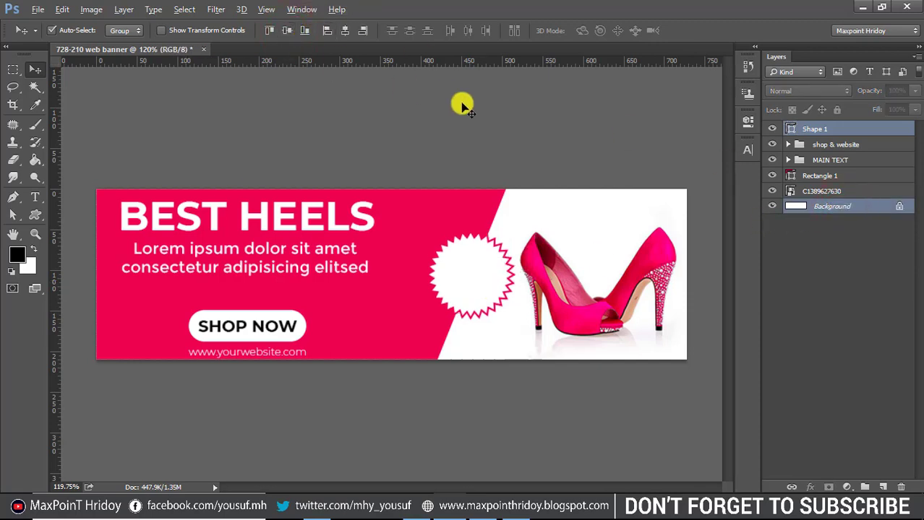
{"action": "left_click", "coordinate": [511, 118]}
{"action": "left_click_drag", "start_coordinate": [486, 262], "coordinate": [477, 272]}
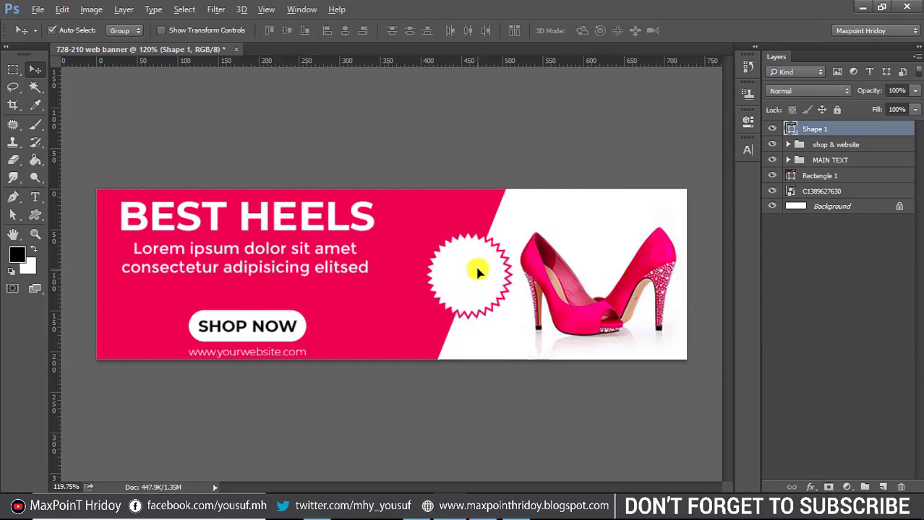
Step: Add a white outside Stroke layer effect to the seal shape
{"action": "right_click", "coordinate": [802, 129]}
{"action": "left_click", "coordinate": [581, 89]}
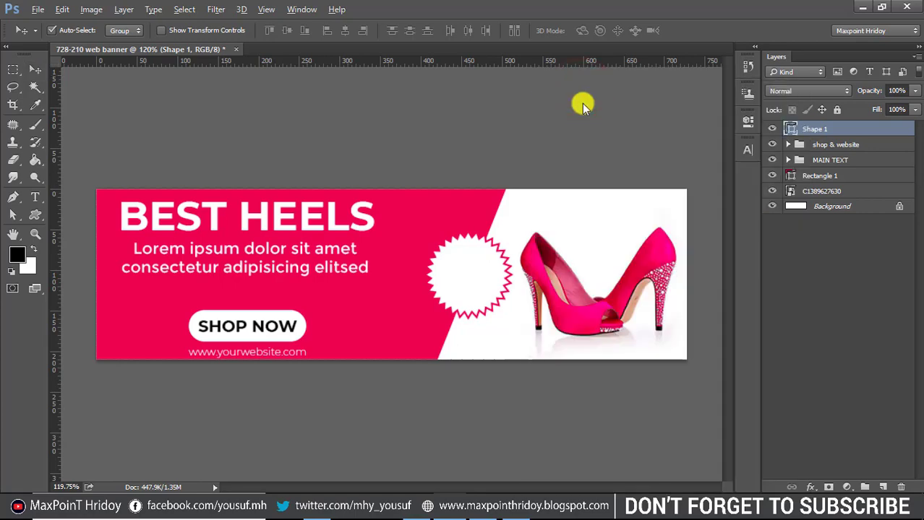
{"action": "left_click_drag", "start_coordinate": [522, 78], "coordinate": [621, 76]}
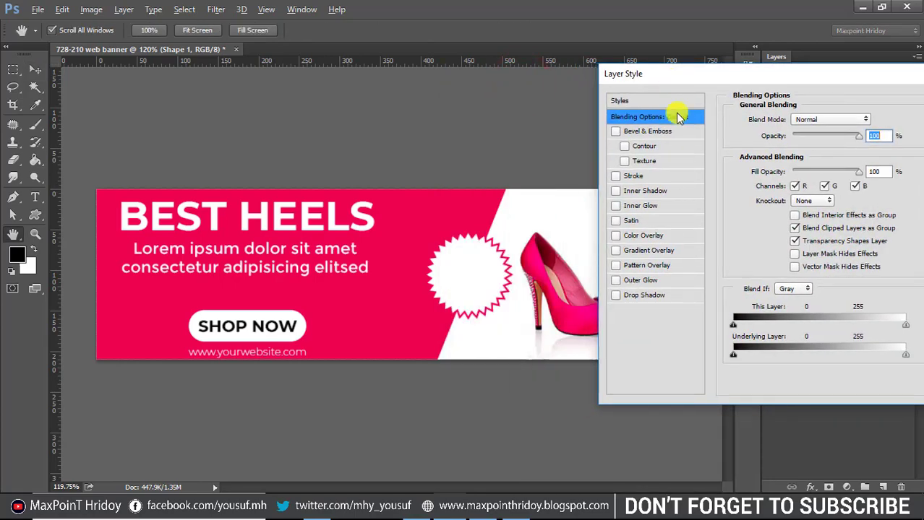
{"action": "left_click", "coordinate": [626, 176]}
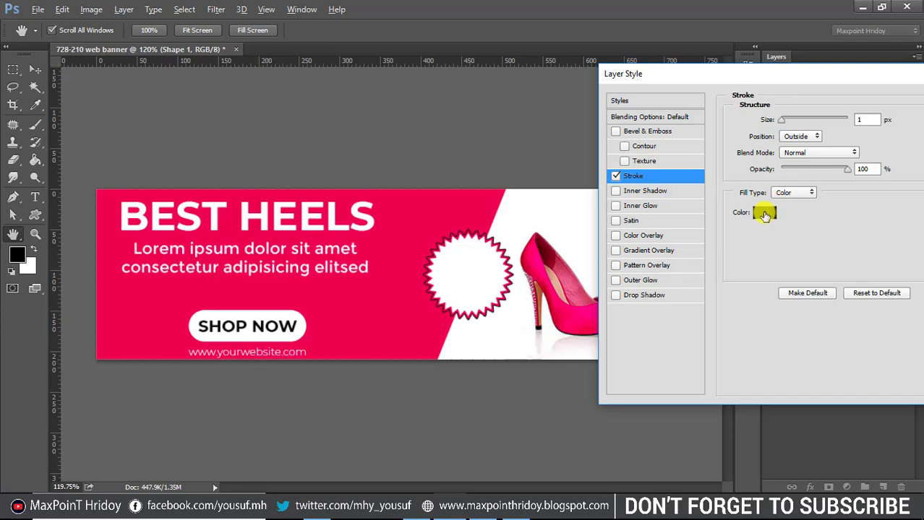
{"action": "left_click", "coordinate": [764, 213]}
{"action": "left_click", "coordinate": [535, 140]}
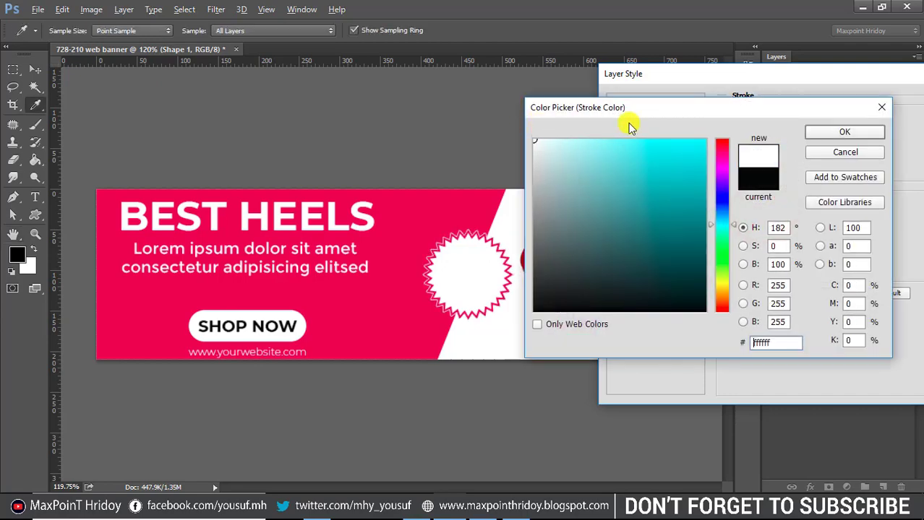
{"action": "left_click", "coordinate": [828, 132]}
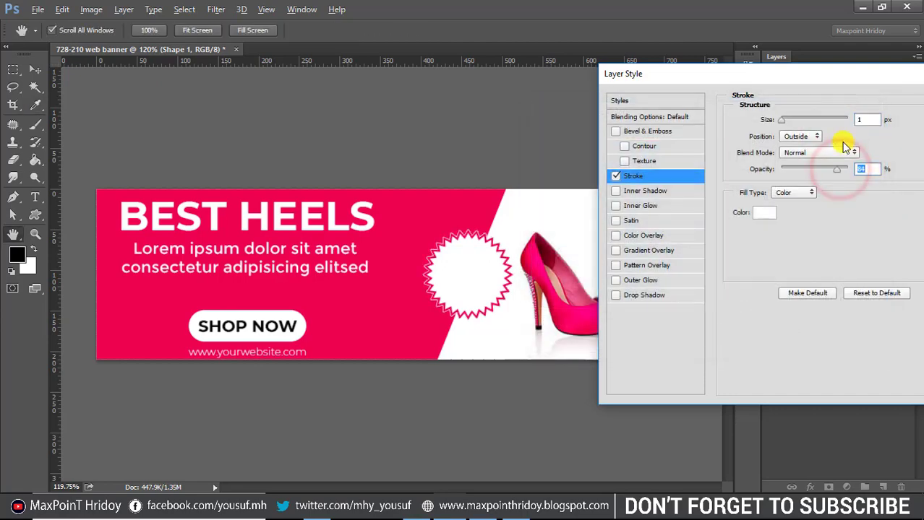
Step: Set the seal's stroke effect to 2 px size and 70% opacity, and apply the layer style
{"action": "left_click", "coordinate": [863, 119]}
{"action": "type", "text": "2"}
{"action": "left_click_drag", "start_coordinate": [838, 171], "coordinate": [828, 174]}
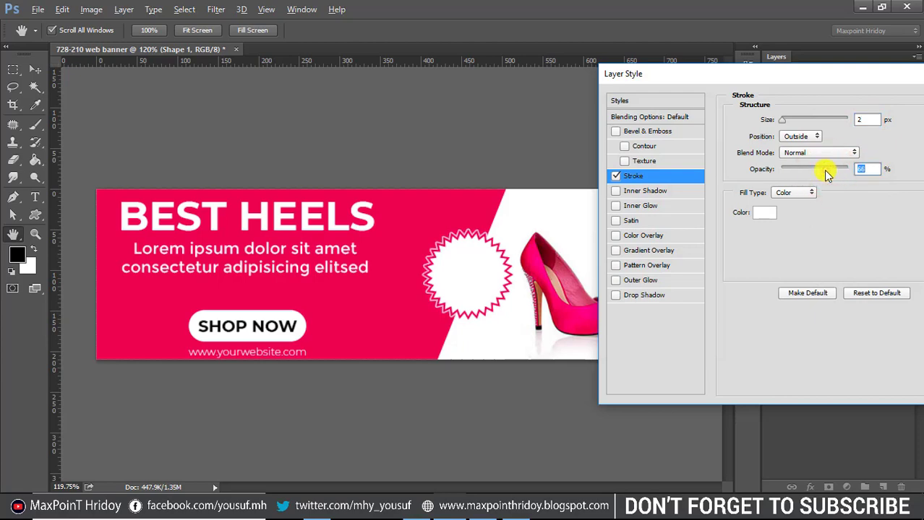
{"action": "left_click_drag", "start_coordinate": [799, 78], "coordinate": [641, 73]}
{"action": "double_click", "coordinate": [708, 164]}
{"action": "type", "text": "70"}
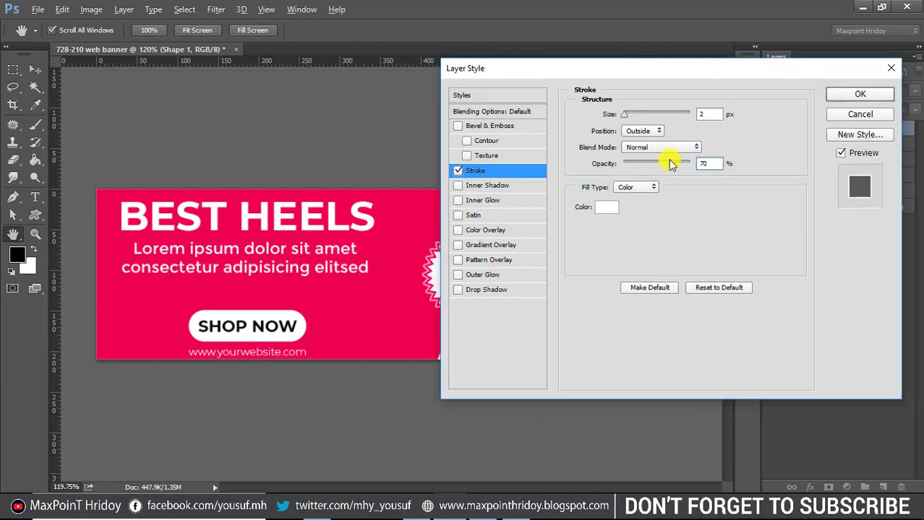
{"action": "left_click", "coordinate": [858, 95]}
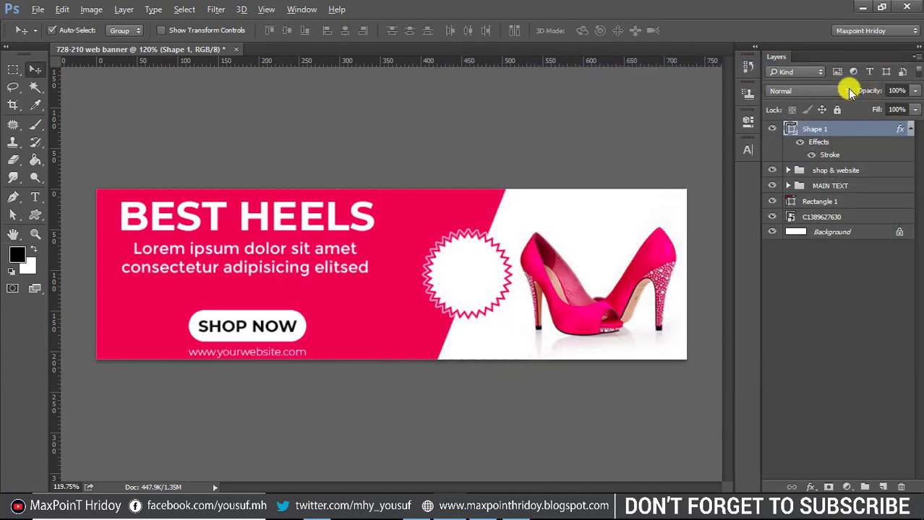
{"action": "left_click", "coordinate": [615, 147]}
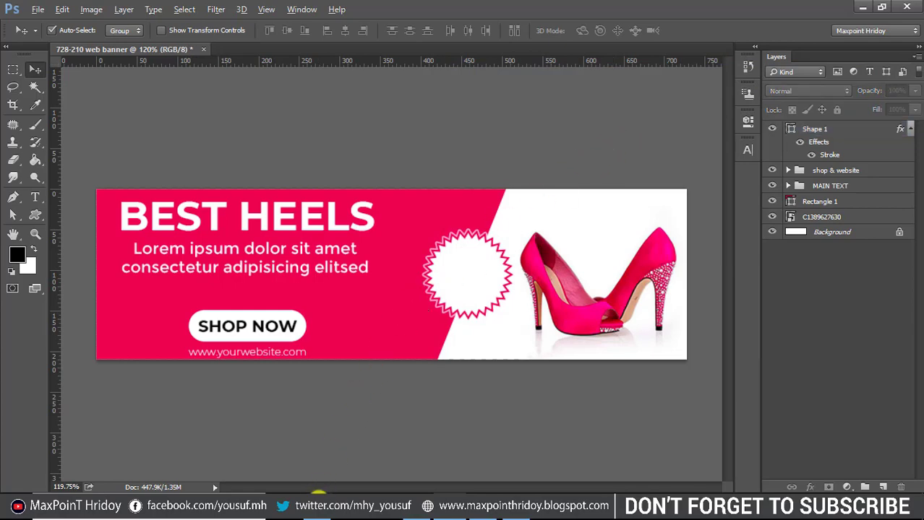
Step: Switch to Illustrator and copy the "50% OFF" lettering from the Untitled-1 document
{"action": "left_click", "coordinate": [422, 518]}
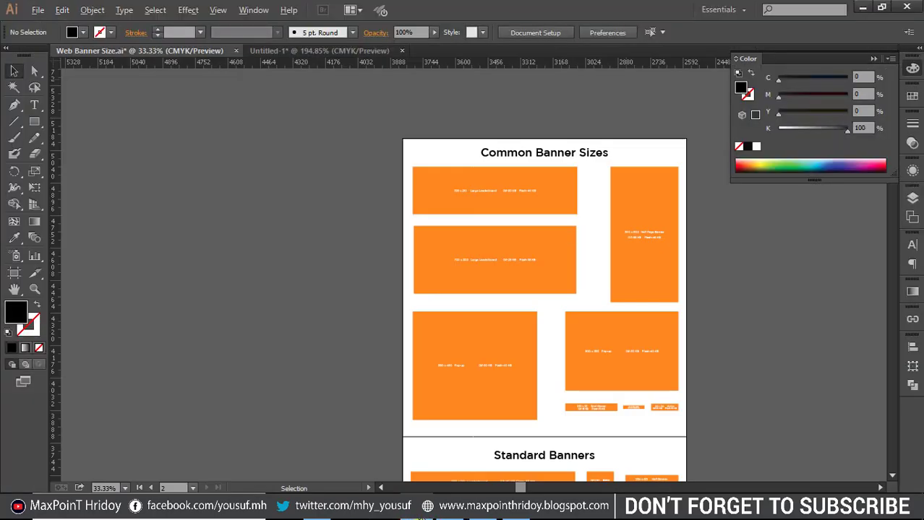
{"action": "left_click", "coordinate": [311, 49]}
{"action": "left_click_drag", "start_coordinate": [311, 152], "coordinate": [546, 362]}
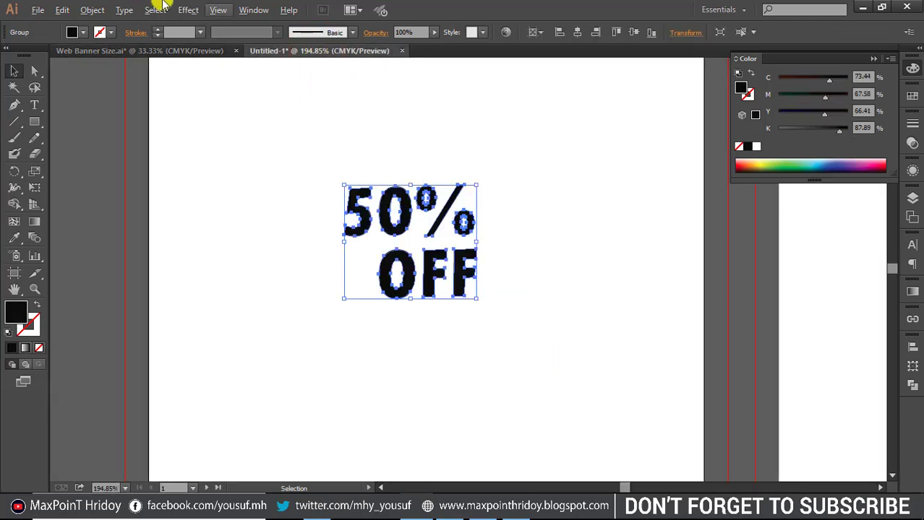
{"action": "left_click", "coordinate": [62, 10]}
{"action": "left_click", "coordinate": [83, 74]}
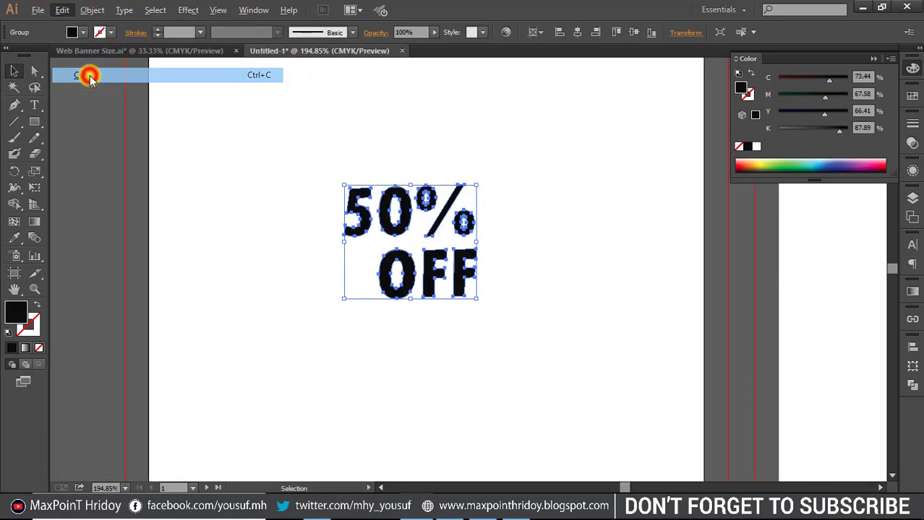
Step: Return to Photoshop and paste the copied "50% OFF" lettering into the banner as a smart object
{"action": "left_click", "coordinate": [868, 9]}
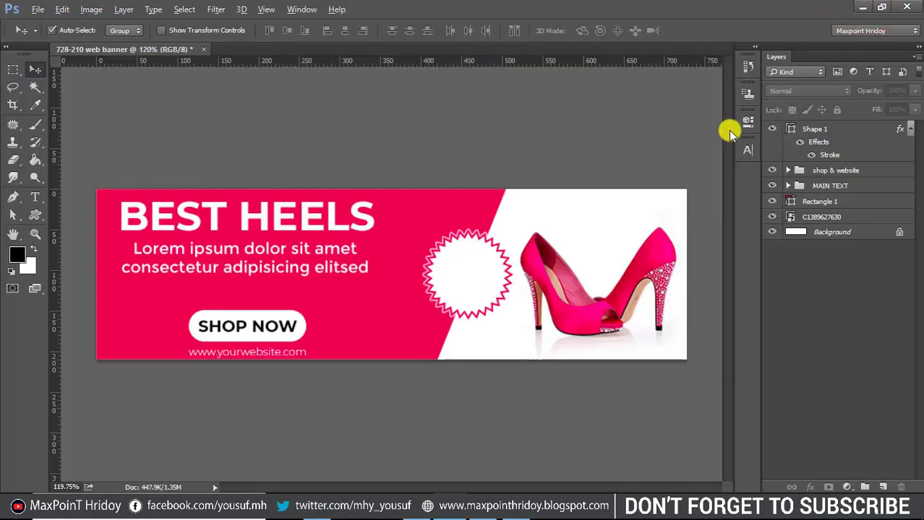
{"action": "left_click", "coordinate": [37, 10]}
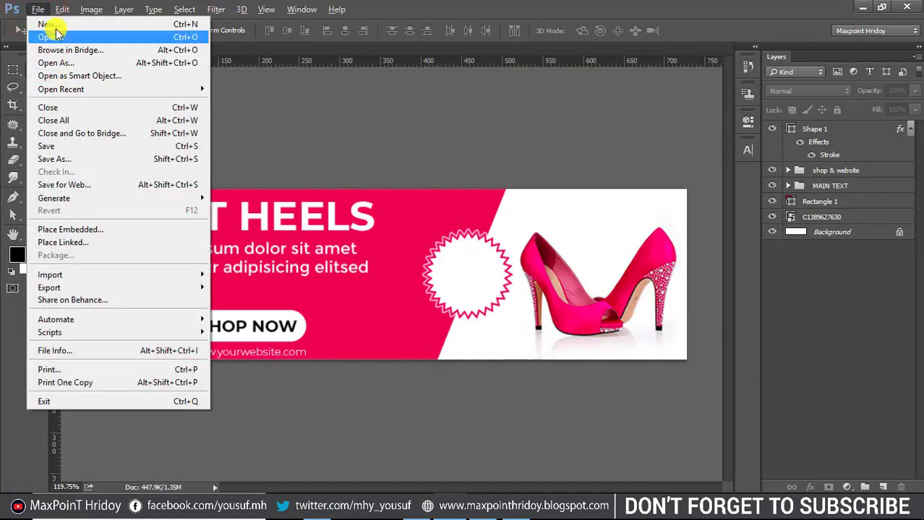
{"action": "mouse_move", "coordinate": [63, 10]}
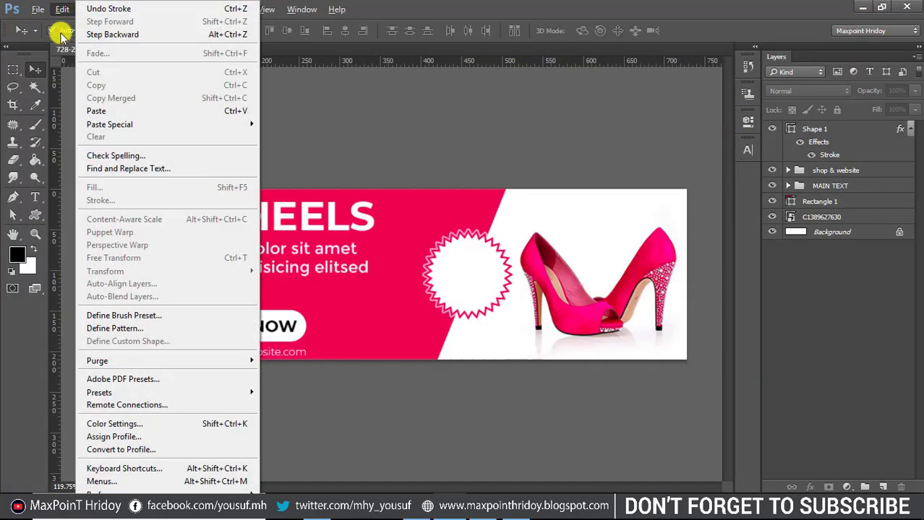
{"action": "left_click", "coordinate": [94, 109]}
{"action": "left_click", "coordinate": [504, 161]}
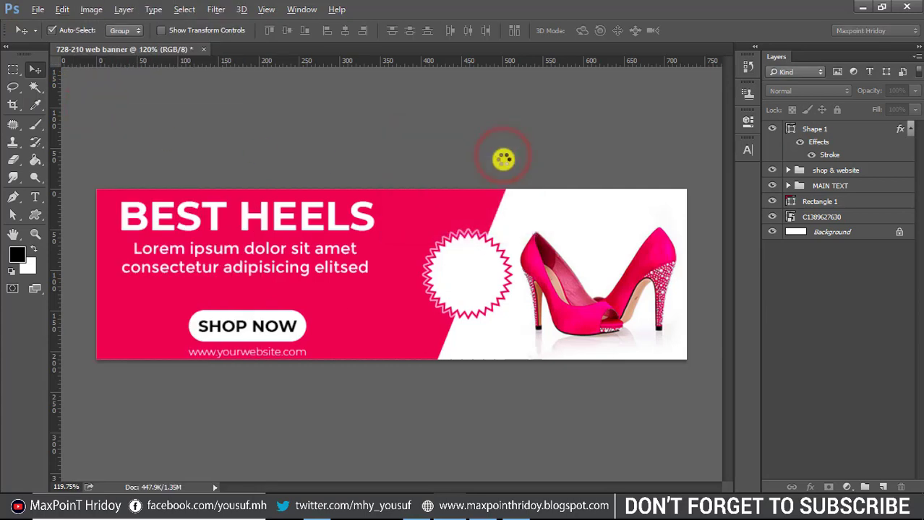
Step: Move the "50% OFF" lettering onto the seal and scale it to about 68% so it fits inside
{"action": "left_click_drag", "start_coordinate": [379, 262], "coordinate": [467, 269]}
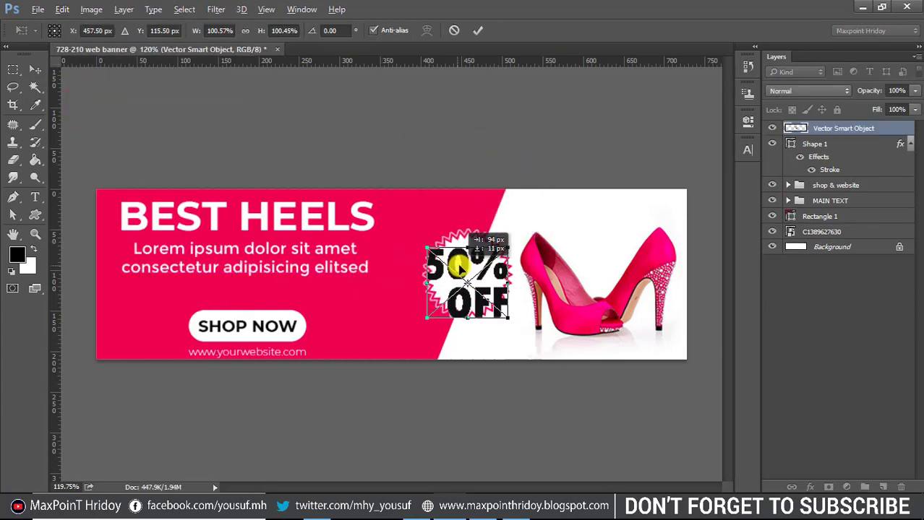
{"action": "left_click_drag", "start_coordinate": [512, 319], "coordinate": [494, 296]}
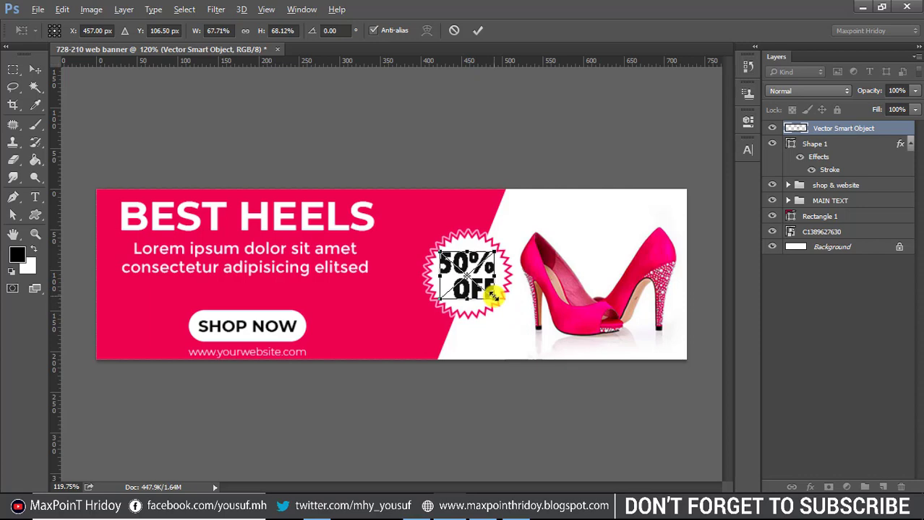
{"action": "key", "text": "Left"}
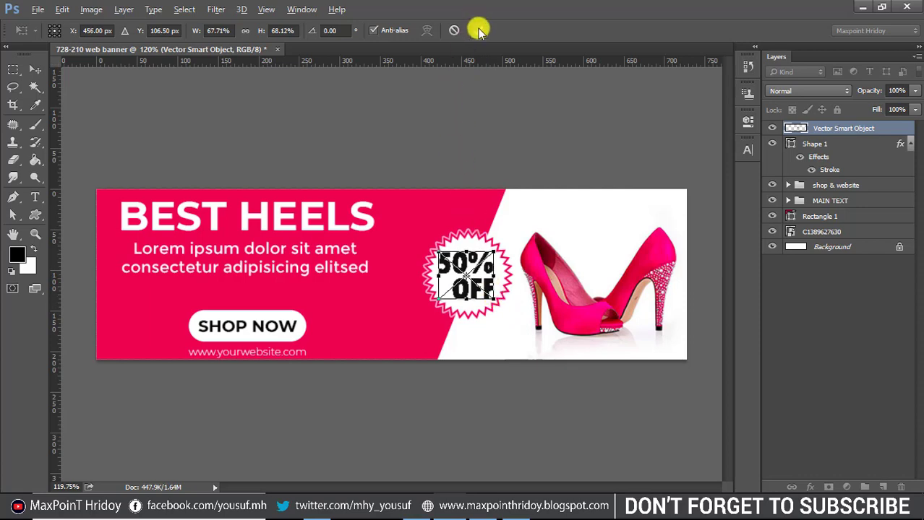
{"action": "left_click", "coordinate": [477, 30]}
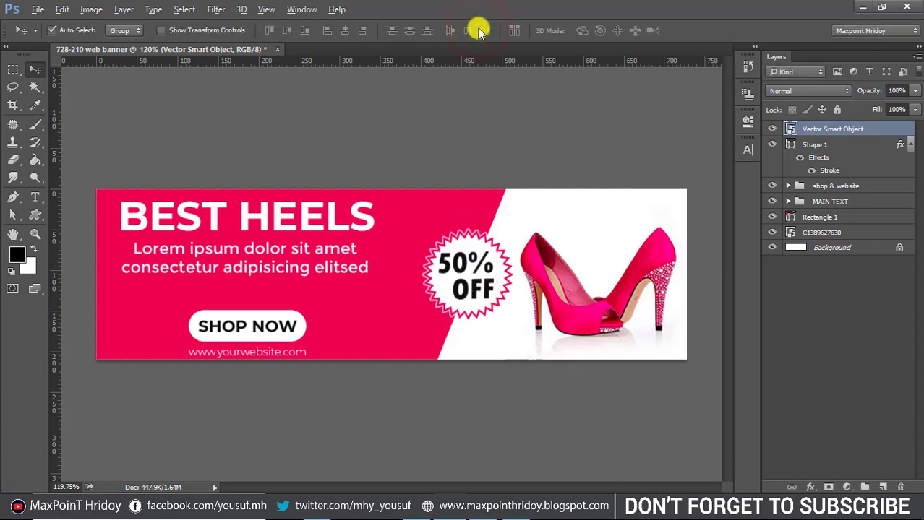
Step: Group the "50% OFF" lettering with the seal shape and name the group "50% off"
{"action": "left_click", "coordinate": [815, 148], "text": "shift"}
{"action": "key", "text": "ctrl+g"}
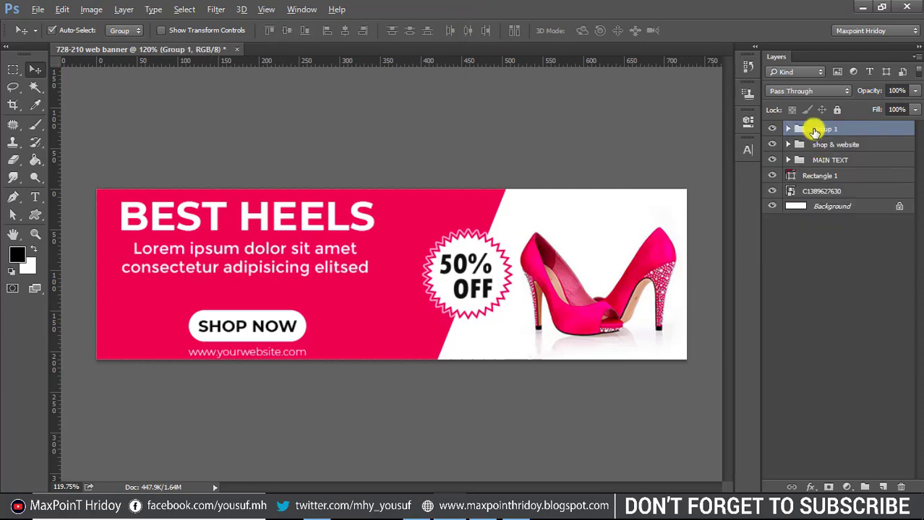
{"action": "double_click", "coordinate": [829, 129]}
{"action": "type", "text": "50"}
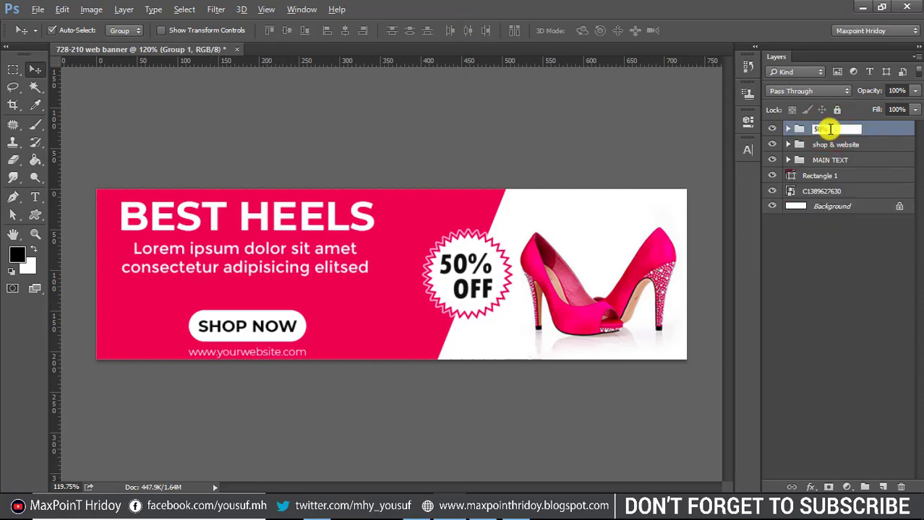
{"action": "type", "text": "% off"}
{"action": "left_click", "coordinate": [860, 143]}
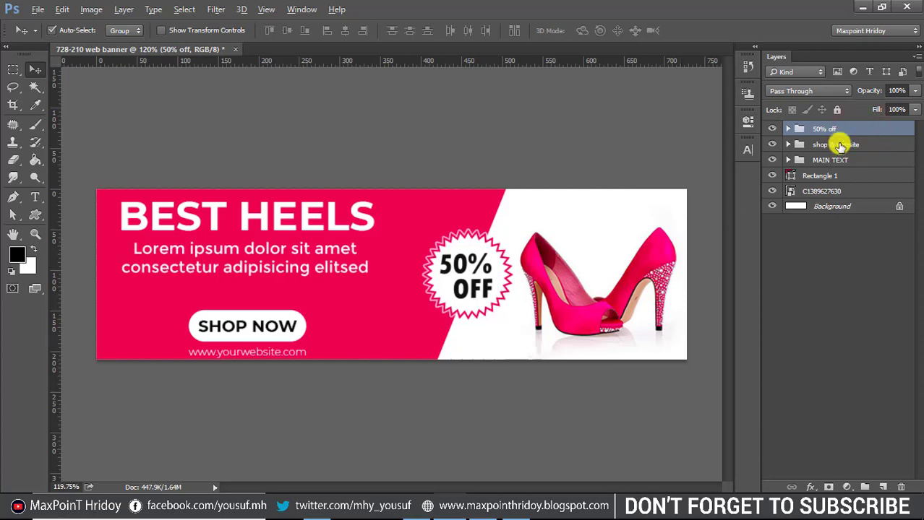
Step: Nudge the "shop & website" group up 5 px
{"action": "left_click", "coordinate": [844, 147]}
{"action": "key", "text": "Up"}
{"action": "key", "text": "Up"}
{"action": "key", "text": "Up"}
{"action": "key", "text": "Up"}
{"action": "key", "text": "Up"}
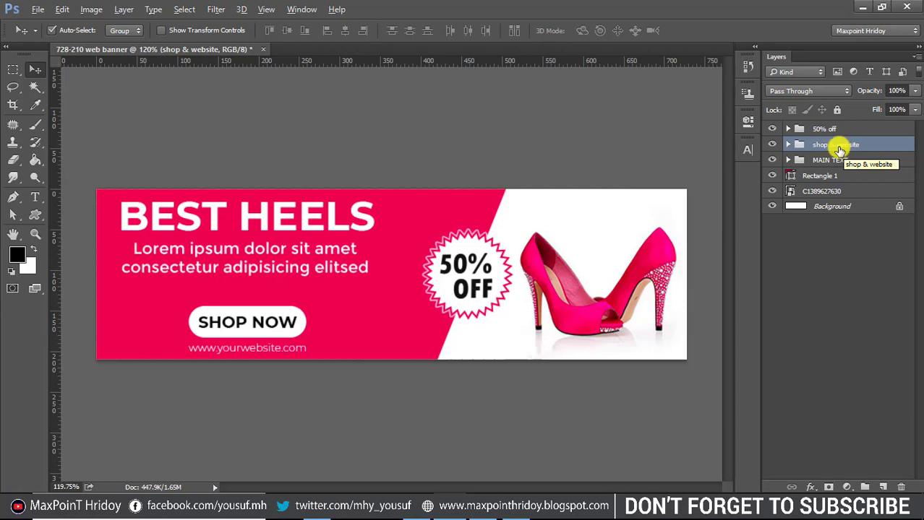
Step: Set the "BEST HEELS" heading's font size to 45 pt
{"action": "left_click", "coordinate": [786, 160]}
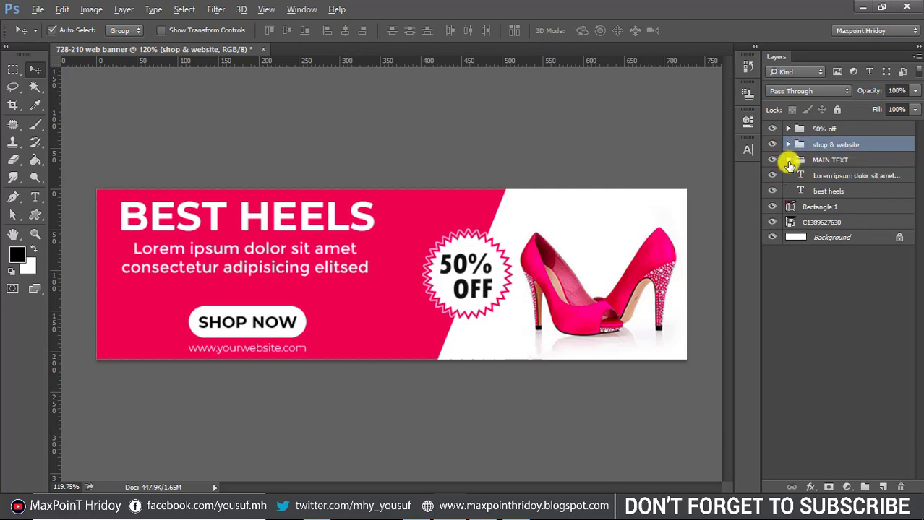
{"action": "double_click", "coordinate": [801, 195]}
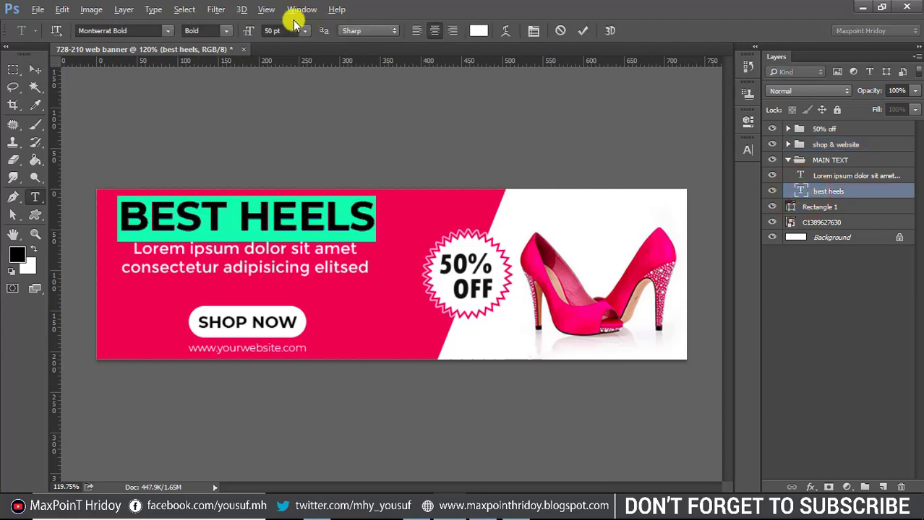
{"action": "left_click_drag", "start_coordinate": [255, 33], "coordinate": [249, 31]}
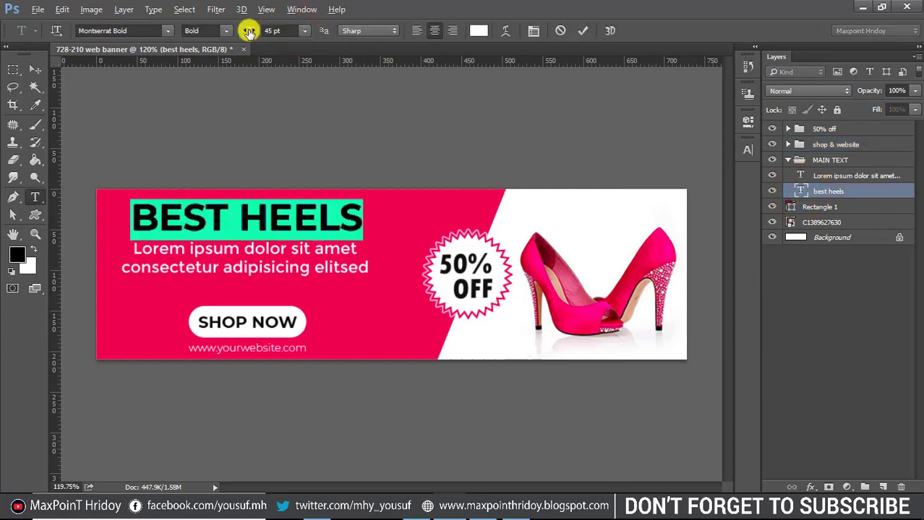
{"action": "left_click", "coordinate": [38, 69]}
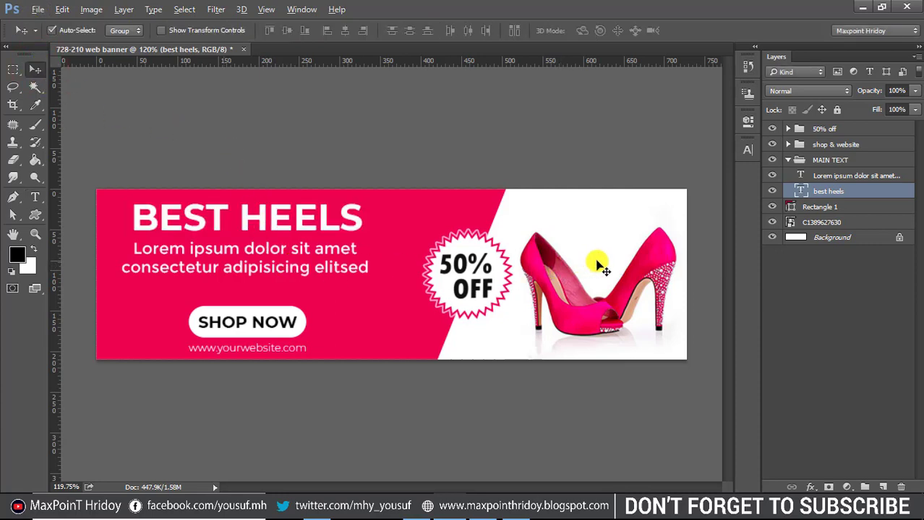
Step: Narrow the paragraph's text box to the heading's width and shorten its wording to "Lorem ipsum dolor sit met consectetur adipisicing"
{"action": "double_click", "coordinate": [801, 175]}
{"action": "left_click_drag", "start_coordinate": [120, 265], "coordinate": [133, 265]}
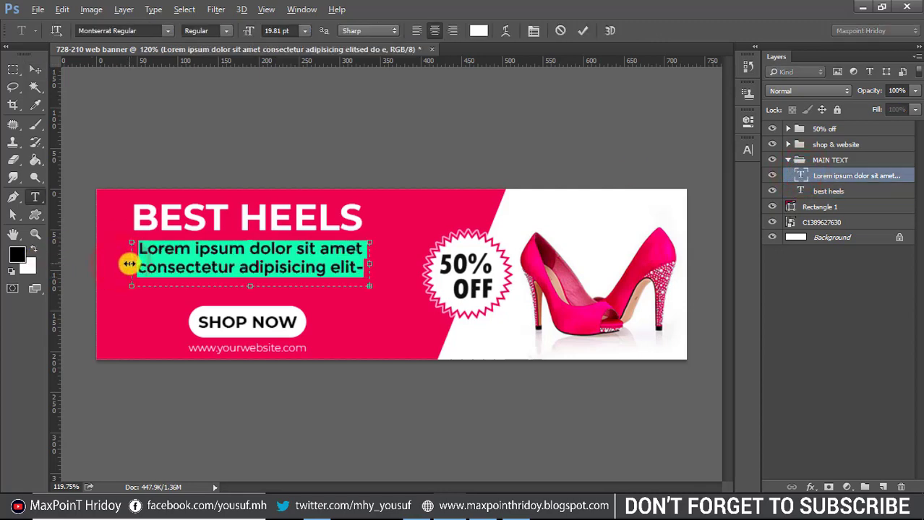
{"action": "left_click_drag", "start_coordinate": [369, 264], "coordinate": [351, 264]}
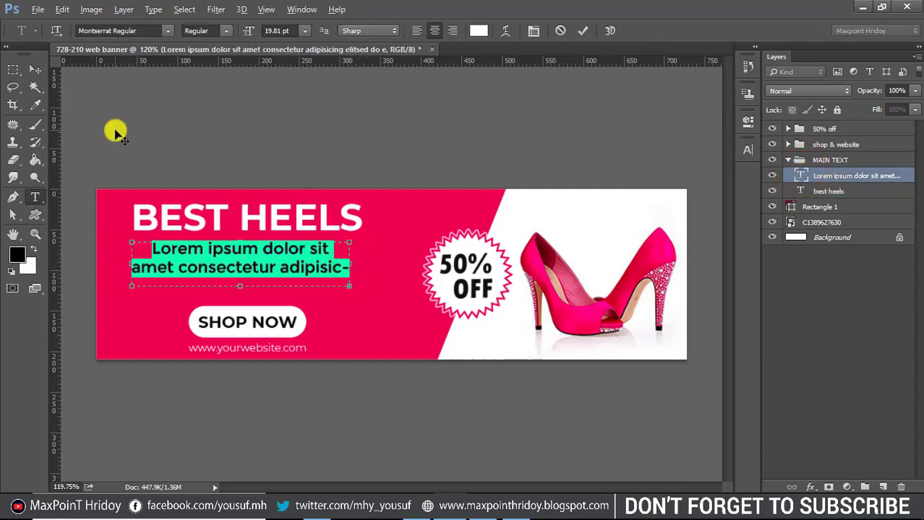
{"action": "left_click", "coordinate": [334, 248]}
{"action": "key", "text": "Delete"}
{"action": "left_click", "coordinate": [35, 69]}
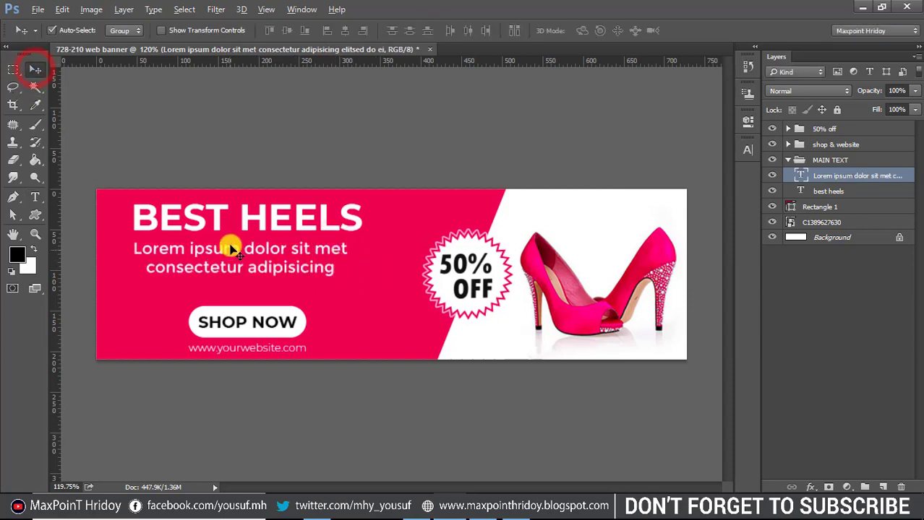
Step: Nudge the paragraph about 7 px right and a few pixels up so it sits centred beneath the heading
{"action": "left_click", "coordinate": [233, 247]}
{"action": "left_click", "coordinate": [823, 194]}
{"action": "left_click", "coordinate": [827, 177]}
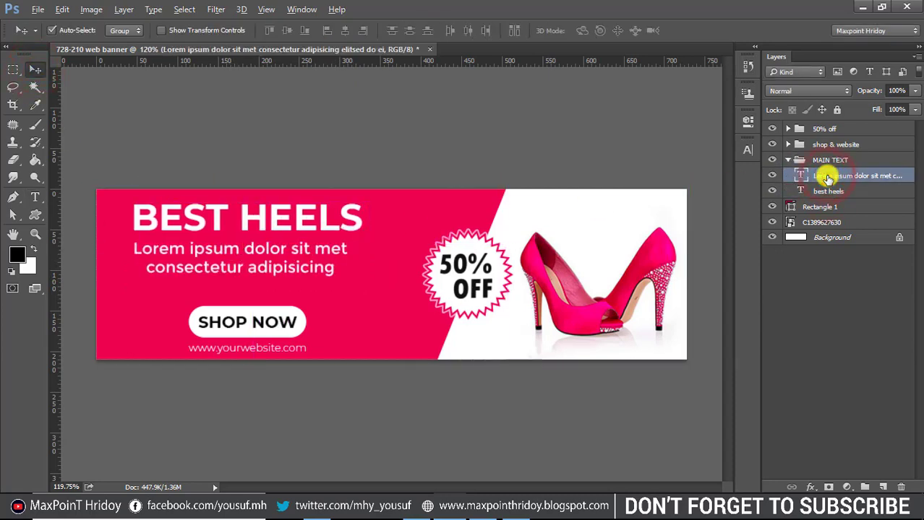
{"action": "key", "text": "Right"}
{"action": "key", "text": "Right"}
{"action": "key", "text": "Right"}
{"action": "key", "text": "Right"}
{"action": "key", "text": "Right"}
{"action": "key", "text": "Right"}
{"action": "key", "text": "Right"}
{"action": "key", "text": "Right"}
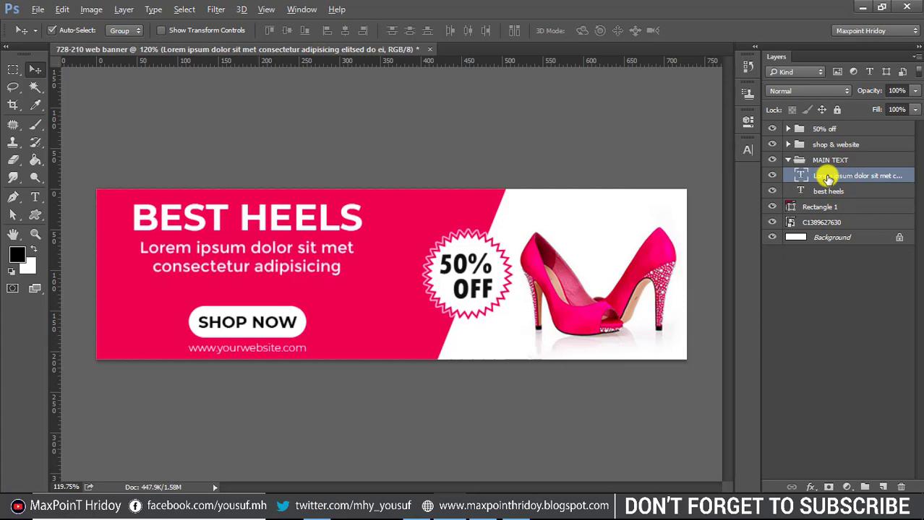
{"action": "key", "text": "Up"}
{"action": "key", "text": "Up"}
{"action": "key", "text": "Up"}
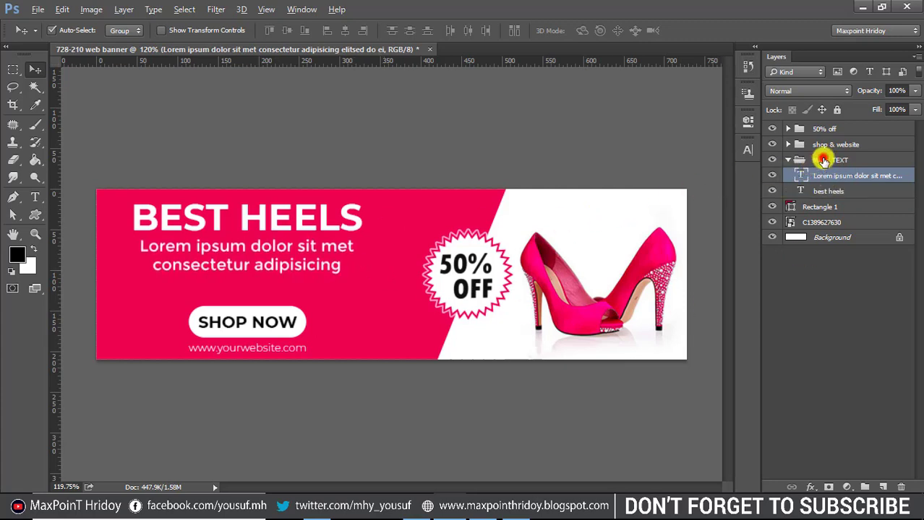
Step: Nudge the "MAIN TEXT" group up 1 px and collapse the group
{"action": "left_click", "coordinate": [825, 161]}
{"action": "key", "text": "Up"}
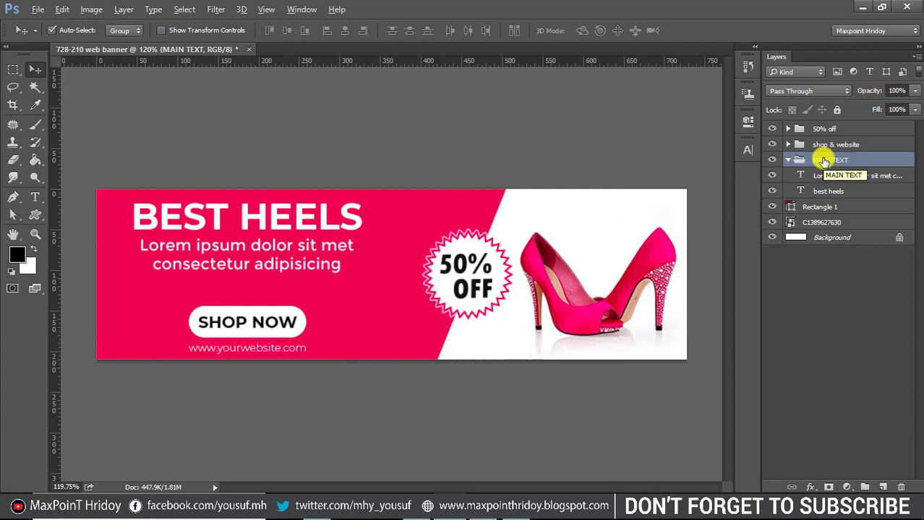
{"action": "key", "text": "ctrl+0"}
{"action": "left_click", "coordinate": [788, 160]}
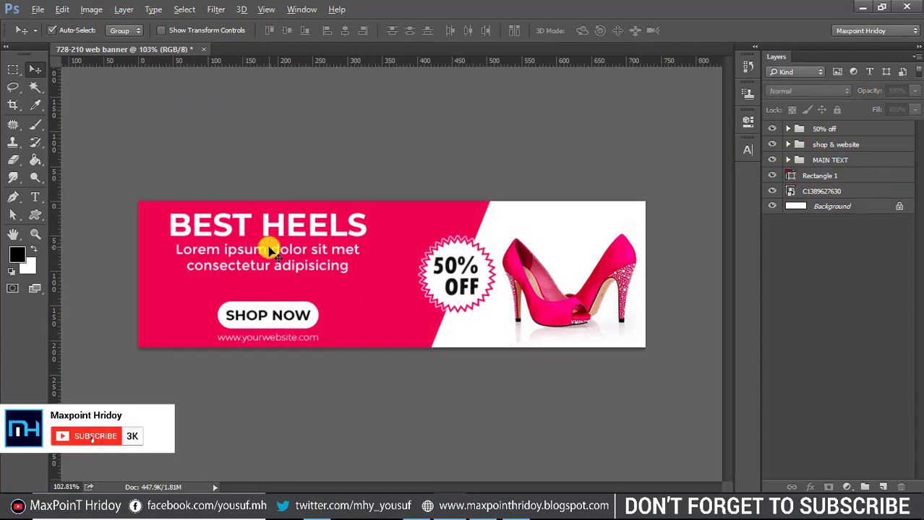
Step: Try the "shop & website" and "MAIN TEXT" groups together a few pixels further left, and return them to their place
{"action": "left_click", "coordinate": [835, 145]}
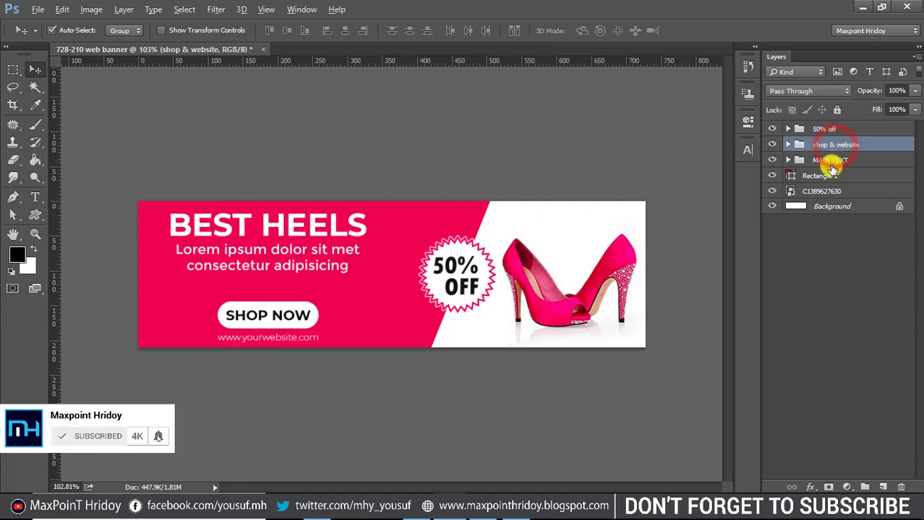
{"action": "left_click", "coordinate": [831, 165], "text": "shift"}
{"action": "key", "text": "Left"}
{"action": "key", "text": "Left"}
{"action": "key", "text": "Left"}
{"action": "key", "text": "Left"}
{"action": "key", "text": "Left"}
{"action": "key", "text": "Left"}
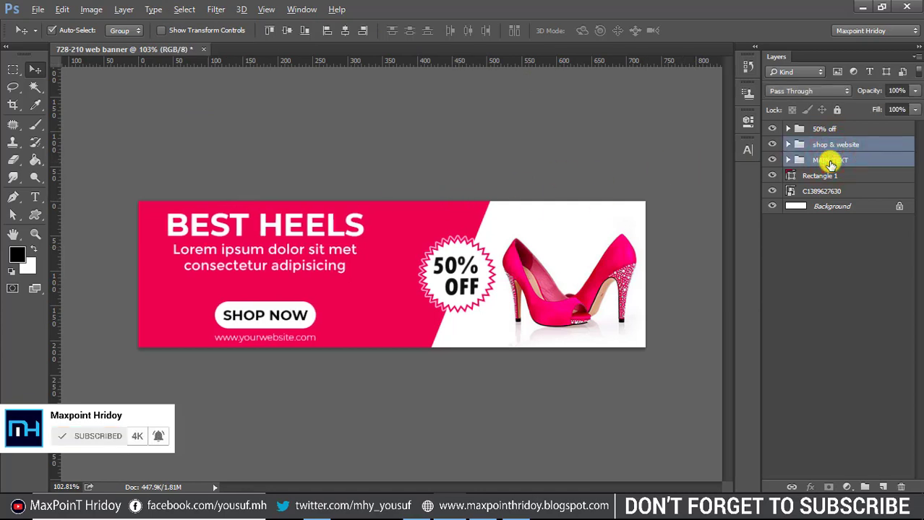
{"action": "key", "text": "Right"}
{"action": "key", "text": "Right"}
{"action": "key", "text": "Right"}
{"action": "key", "text": "Right"}
{"action": "key", "text": "Right"}
{"action": "key", "text": "Right"}
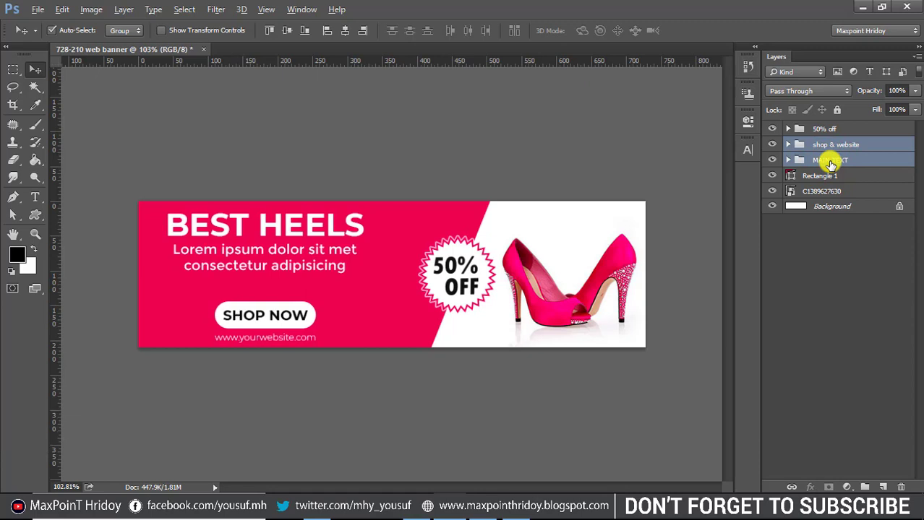
{"action": "left_click", "coordinate": [600, 150]}
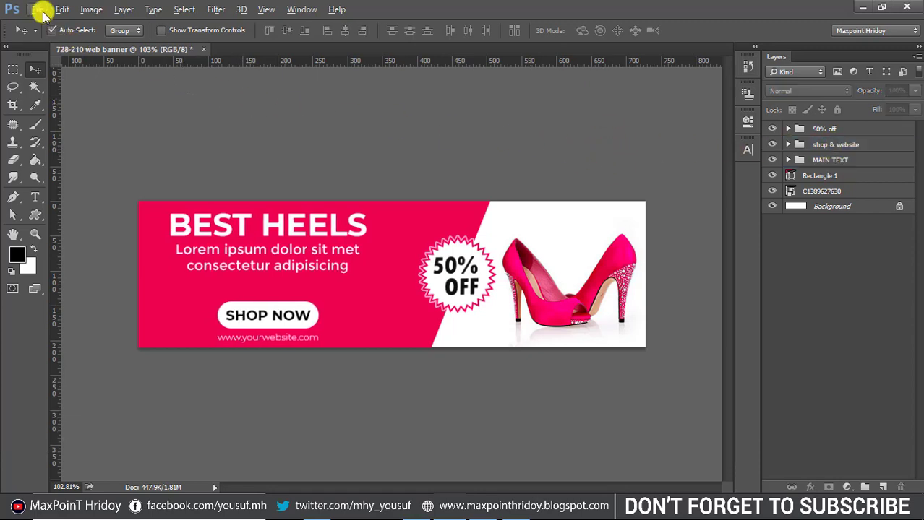
Step: Export the banner for web as a JPEG named 728-210-web-banner.jpg into the "best heels" folder
{"action": "left_click", "coordinate": [39, 10]}
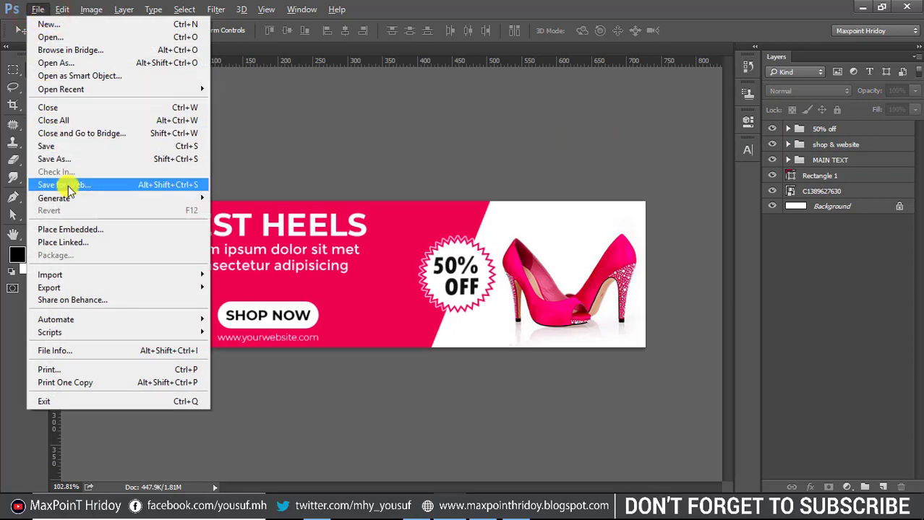
{"action": "left_click", "coordinate": [106, 188]}
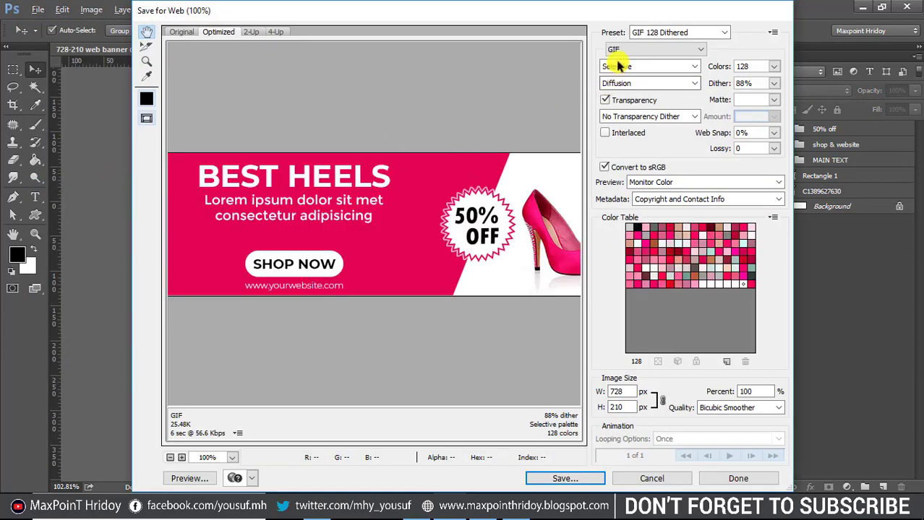
{"action": "left_click", "coordinate": [654, 49]}
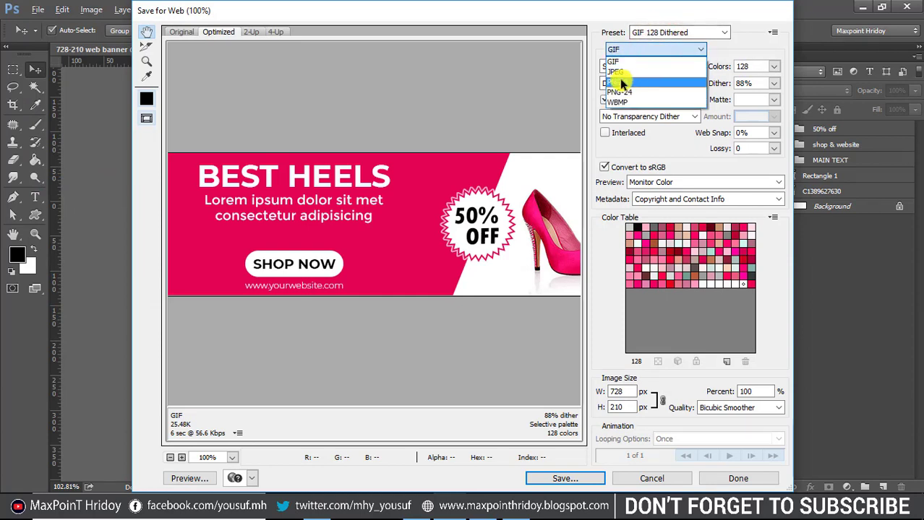
{"action": "left_click", "coordinate": [629, 68]}
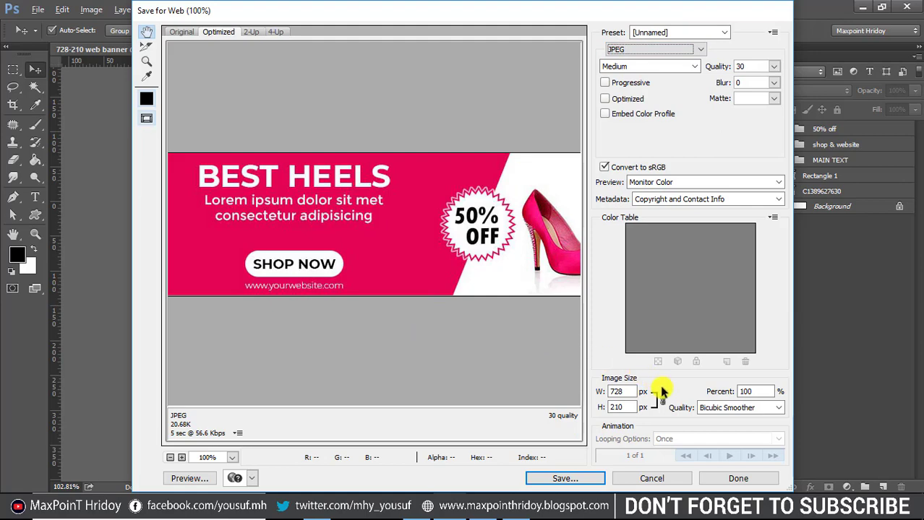
{"action": "left_click", "coordinate": [581, 480]}
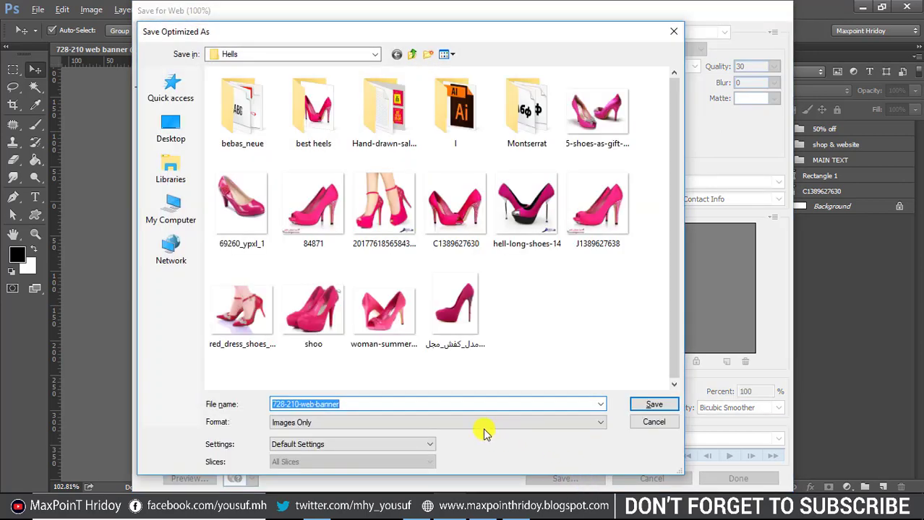
{"action": "left_click", "coordinate": [315, 112]}
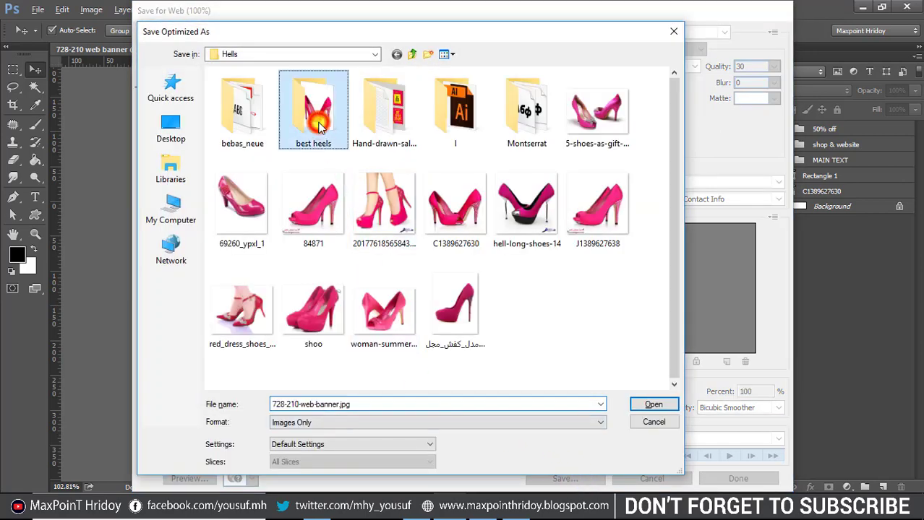
{"action": "double_click", "coordinate": [318, 116]}
{"action": "left_click", "coordinate": [654, 405]}
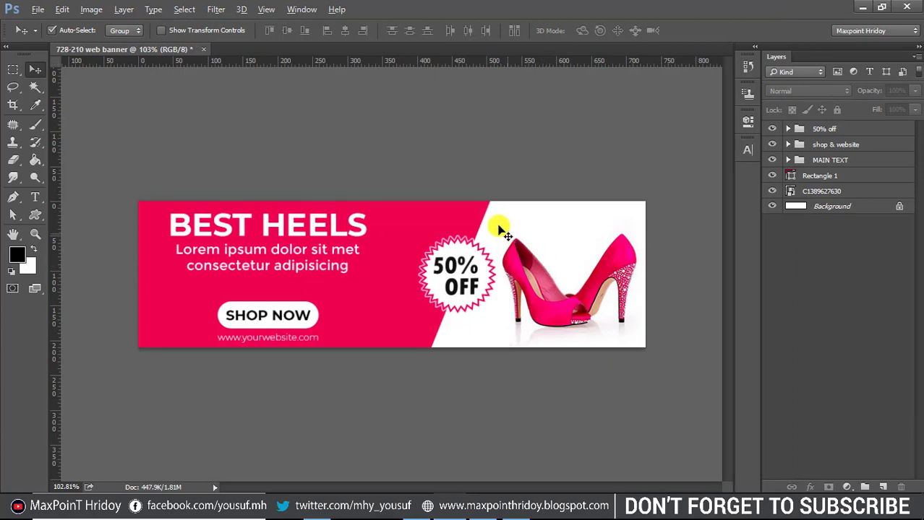
Step: Show the Timeline and duplicate the "shop now" text layer inside the "shop" group
{"action": "left_click", "coordinate": [269, 11]}
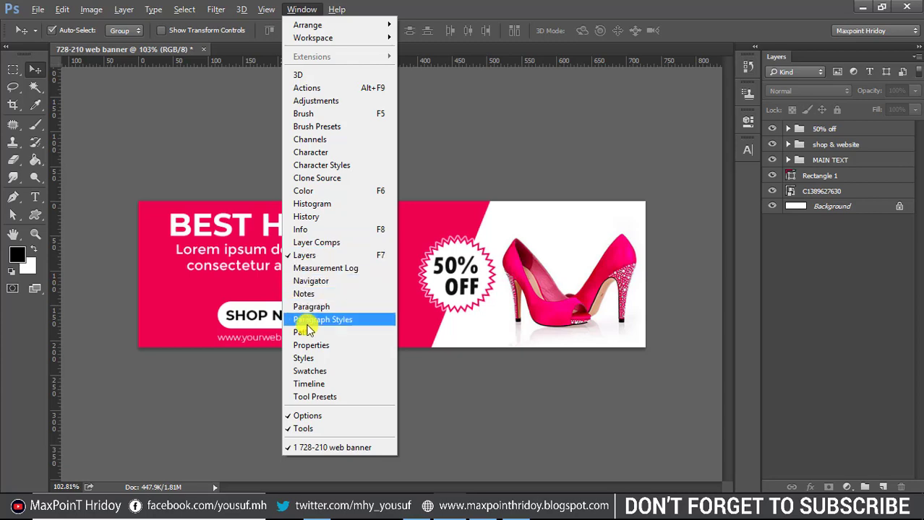
{"action": "left_click", "coordinate": [336, 387]}
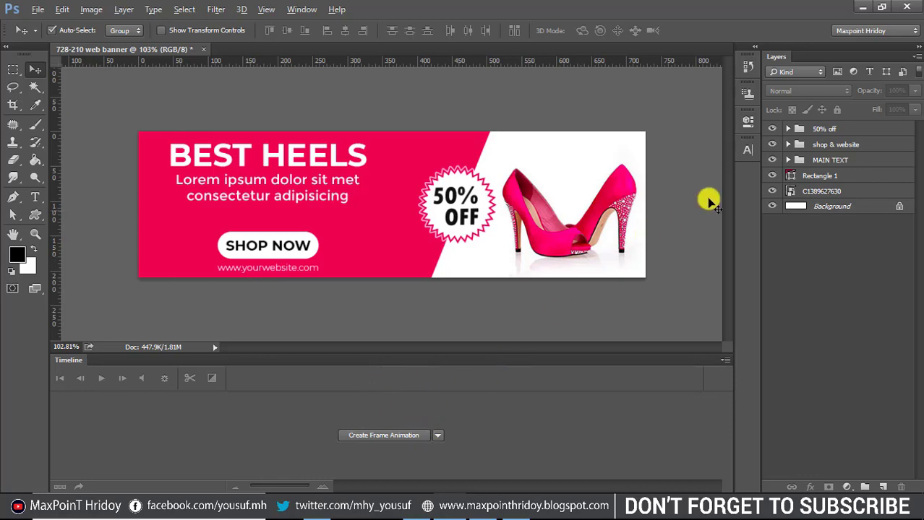
{"action": "left_click", "coordinate": [788, 146]}
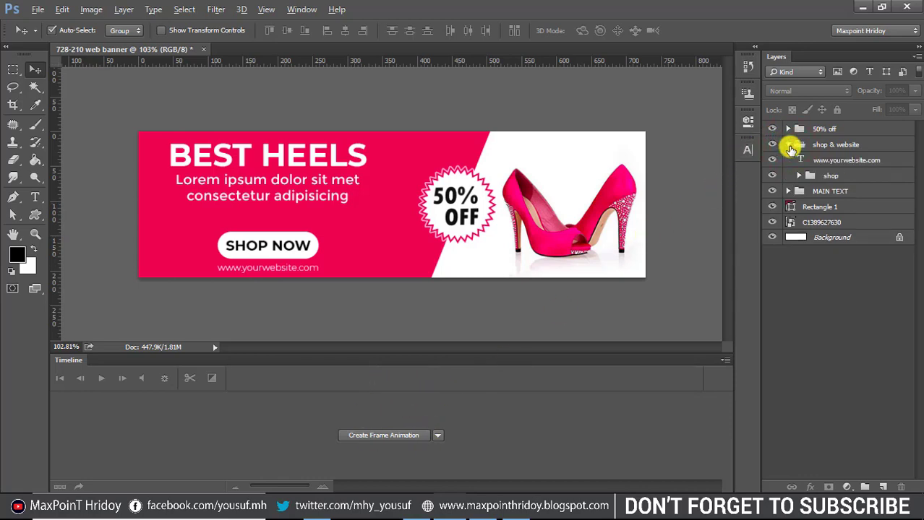
{"action": "left_click", "coordinate": [798, 176]}
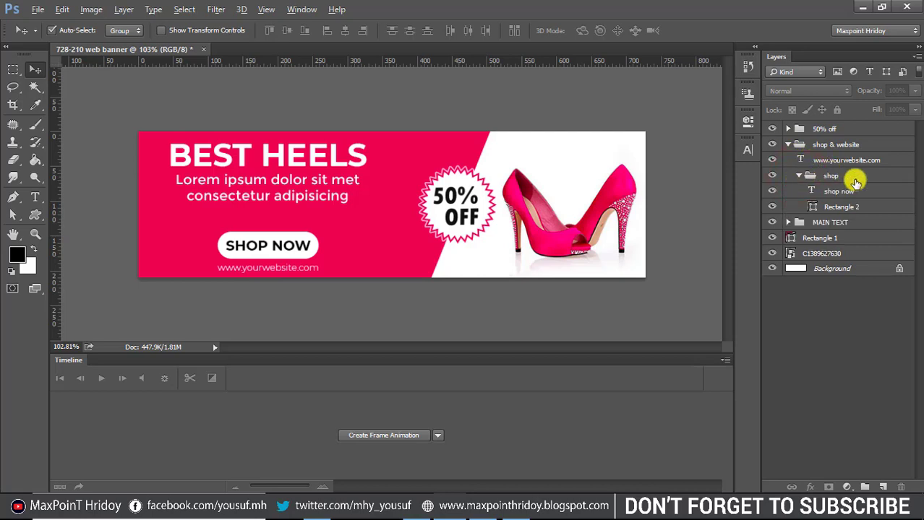
{"action": "left_click", "coordinate": [844, 194]}
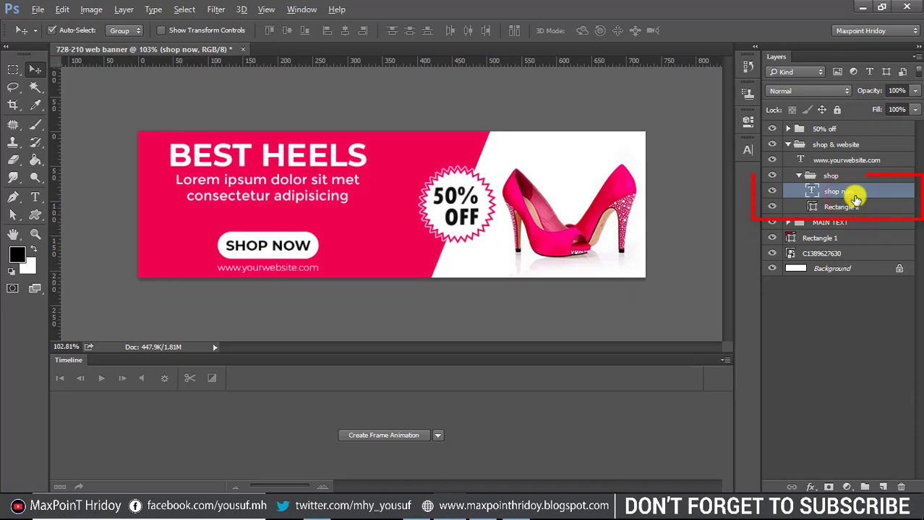
{"action": "left_click_drag", "start_coordinate": [855, 199], "coordinate": [883, 487]}
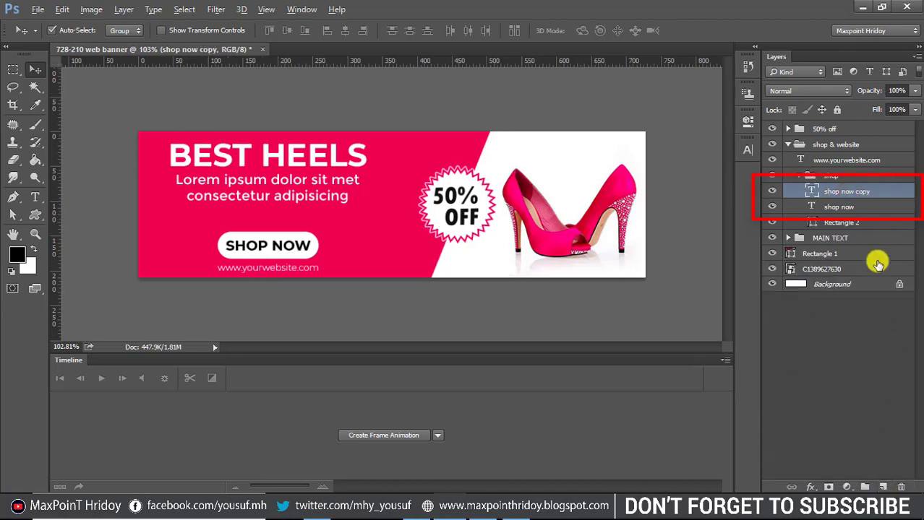
Step: Recolour the duplicated "shop now" text to pink e30353, sampled from the banner's background shape
{"action": "left_click", "coordinate": [843, 210]}
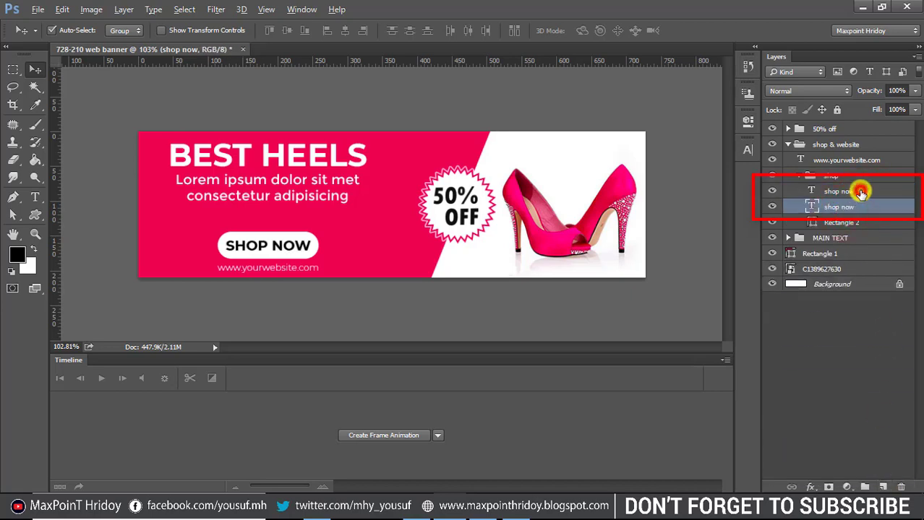
{"action": "left_click", "coordinate": [856, 191]}
{"action": "double_click", "coordinate": [812, 192]}
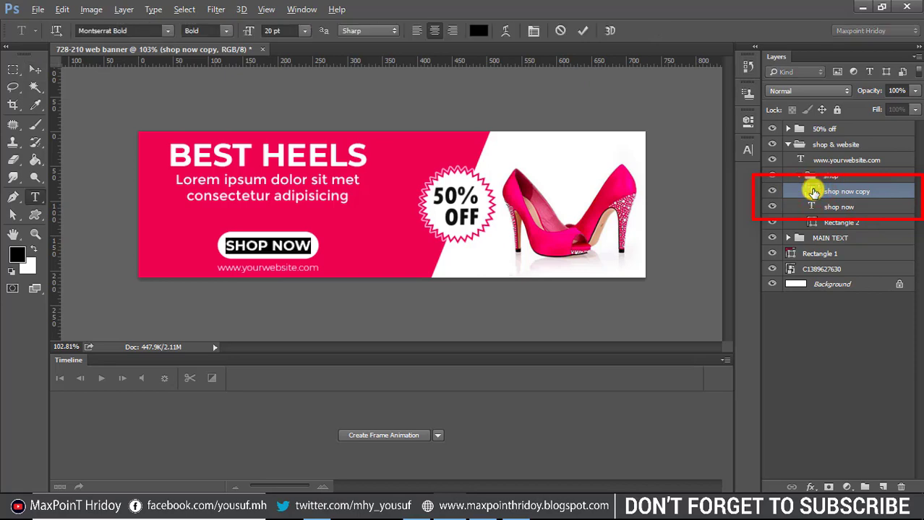
{"action": "left_click", "coordinate": [477, 31]}
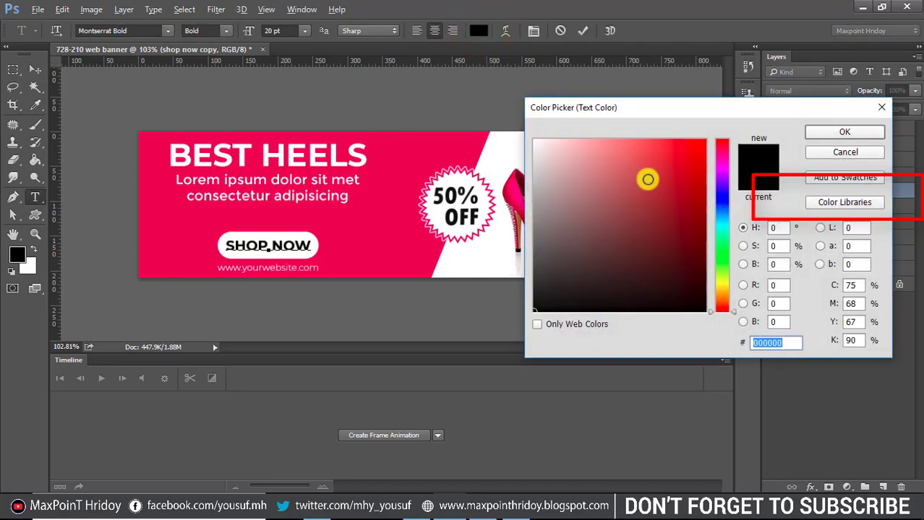
{"action": "left_click", "coordinate": [373, 205]}
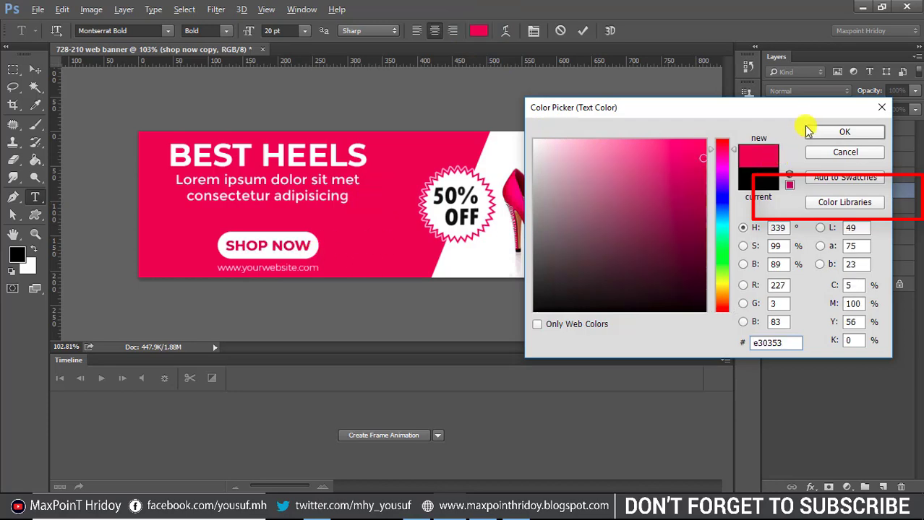
{"action": "left_click", "coordinate": [840, 132]}
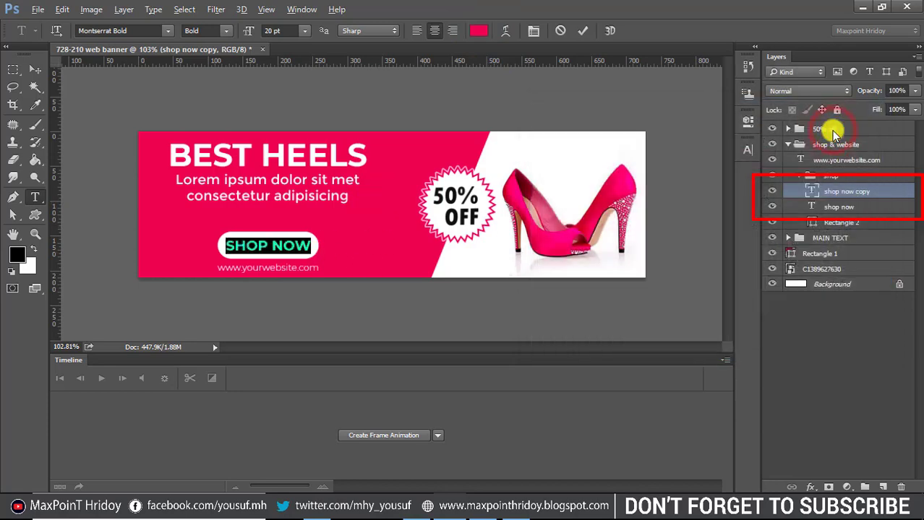
{"action": "left_click", "coordinate": [35, 70]}
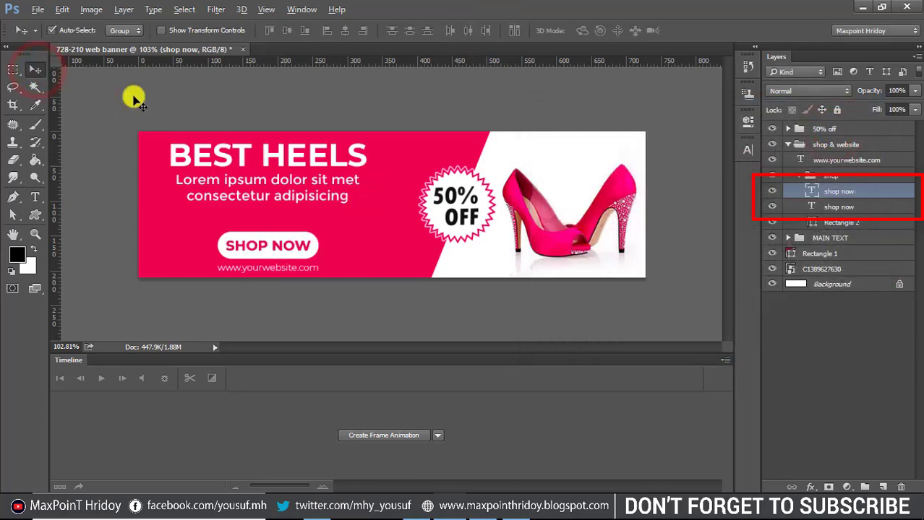
Step: Toggle the visibility of the duplicated pink "shop now" text layer repeatedly to compare the two text colours on the button
{"action": "left_click", "coordinate": [771, 191]}
{"action": "left_click", "coordinate": [772, 191]}
{"action": "left_click", "coordinate": [772, 192]}
{"action": "left_click", "coordinate": [772, 192]}
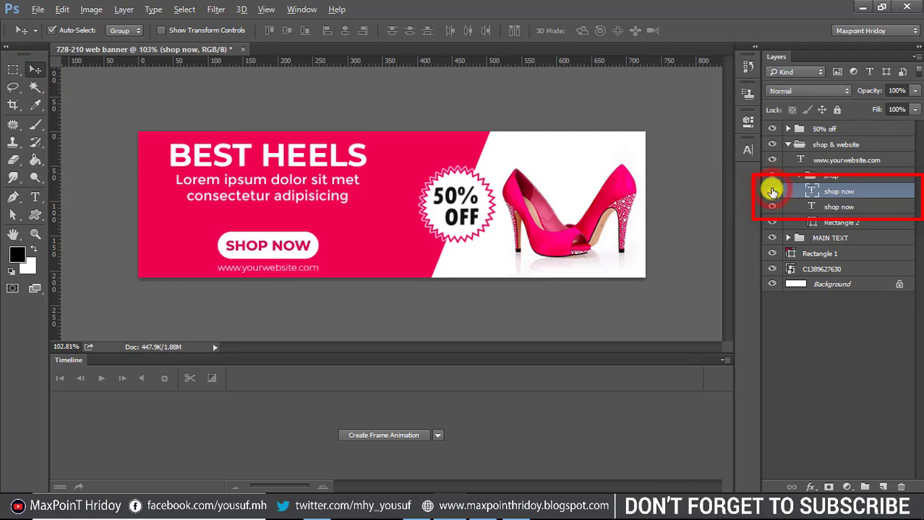
{"action": "left_click", "coordinate": [772, 192]}
{"action": "left_click", "coordinate": [772, 192]}
{"action": "left_click", "coordinate": [772, 191]}
{"action": "left_click", "coordinate": [772, 191]}
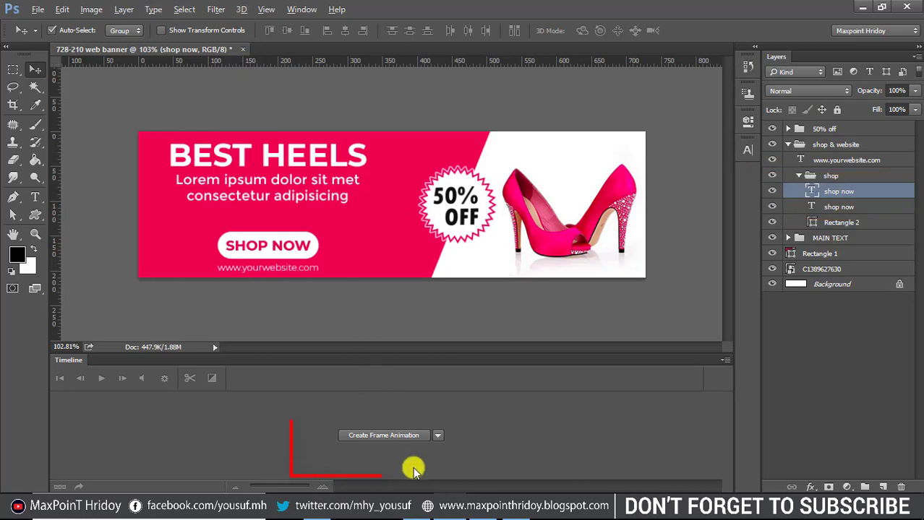
Step: Create a frame animation from the banner in the Timeline and duplicate its first frame as a second one
{"action": "left_click", "coordinate": [437, 437]}
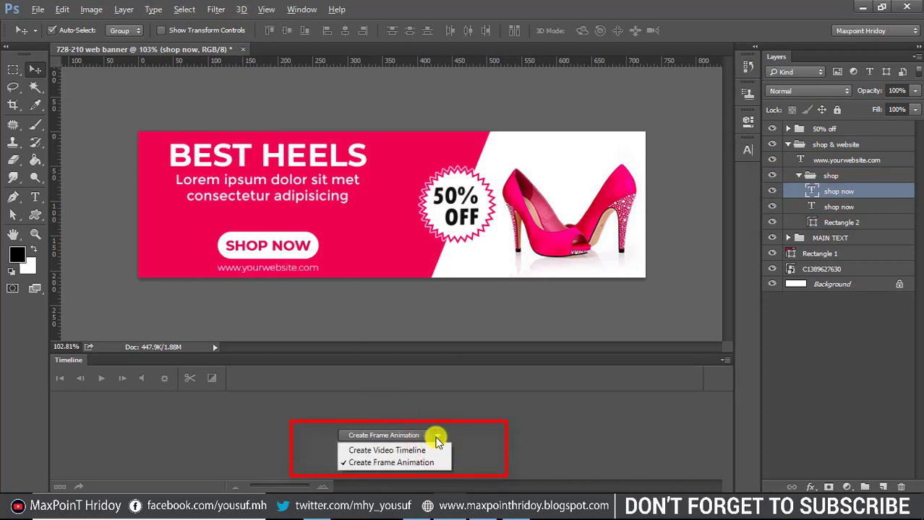
{"action": "left_click", "coordinate": [404, 464]}
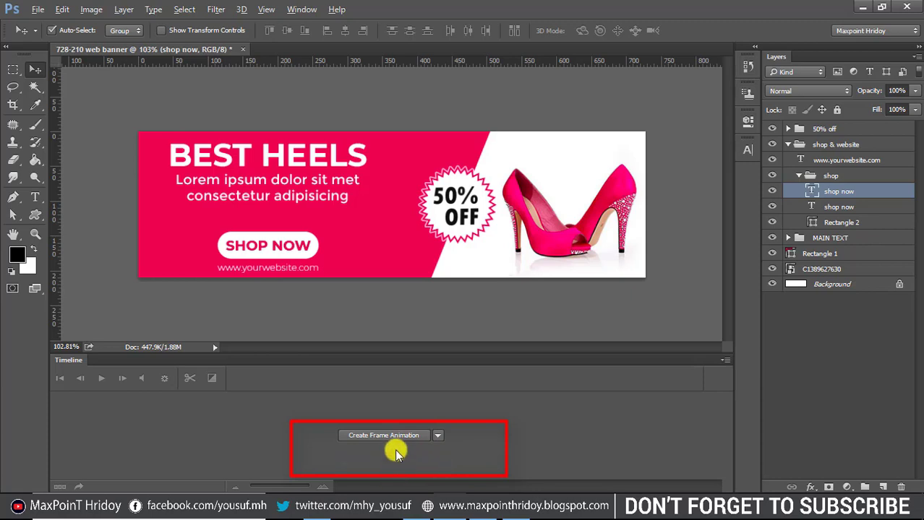
{"action": "left_click", "coordinate": [390, 437]}
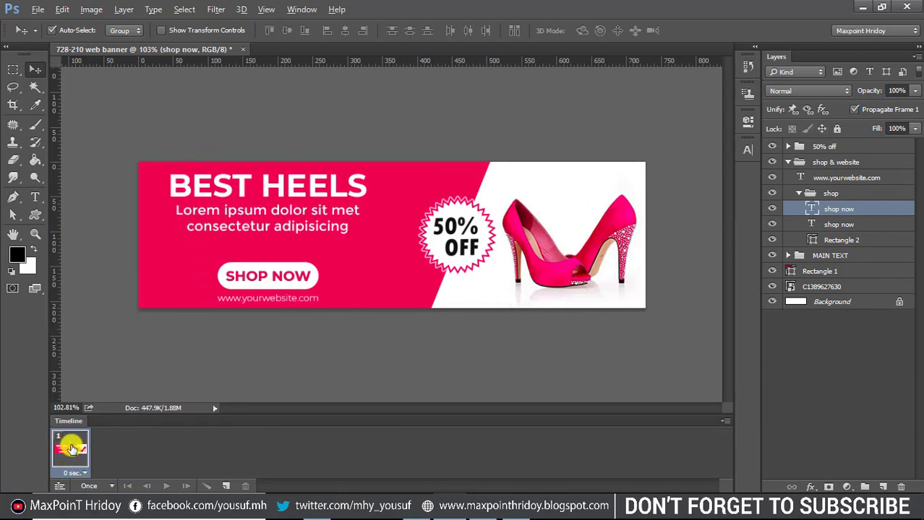
{"action": "left_click_drag", "start_coordinate": [67, 444], "coordinate": [186, 486]}
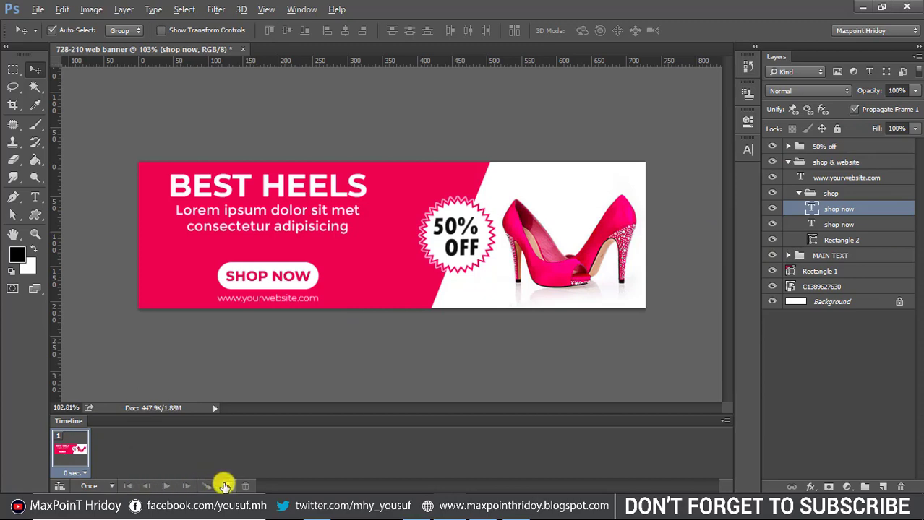
{"action": "left_click_drag", "start_coordinate": [227, 484], "coordinate": [228, 483]}
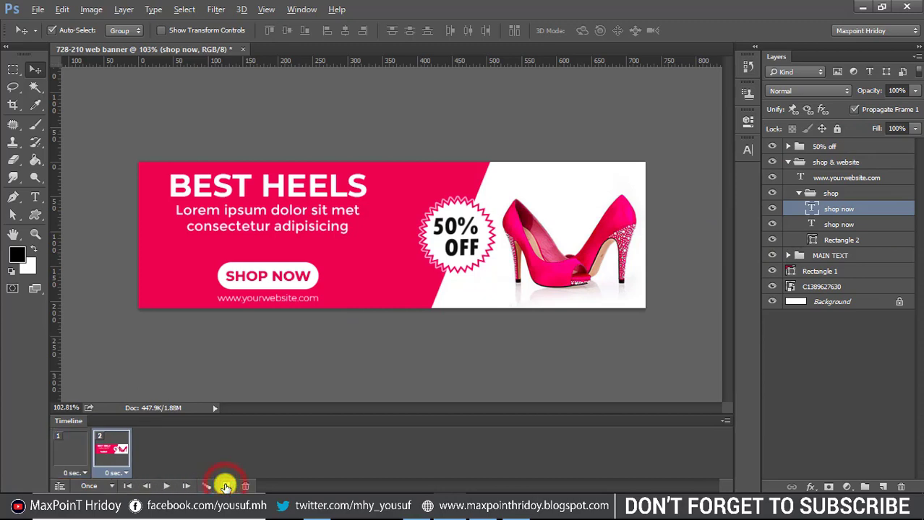